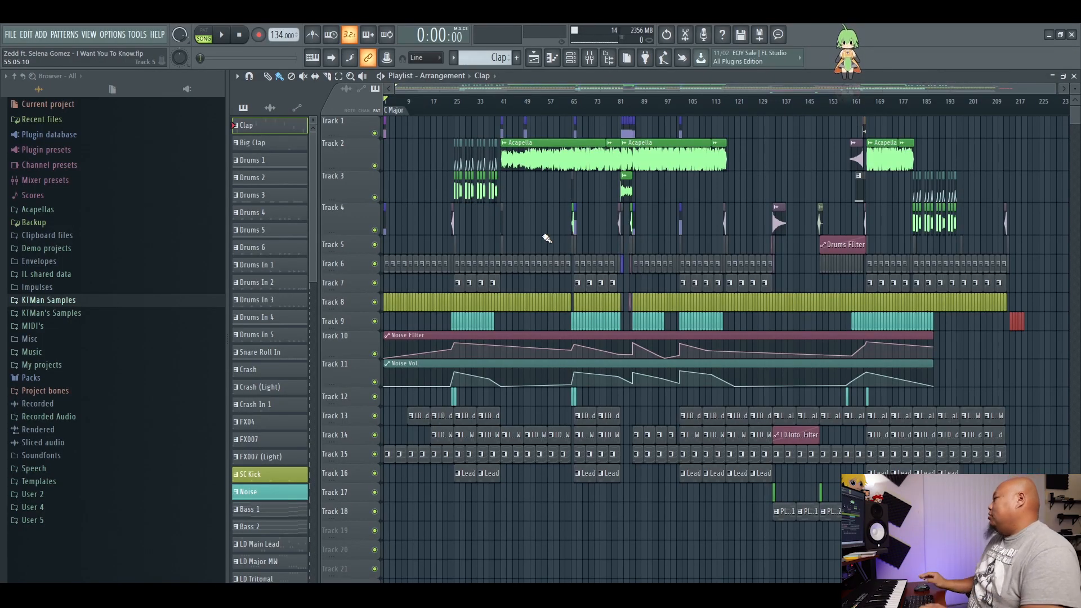
Play the full arrangement from bar 9 through the start of the acapella, and stop playback.
scroll(498, 93, "up", 3)
scroll(498, 93, "down", 4)
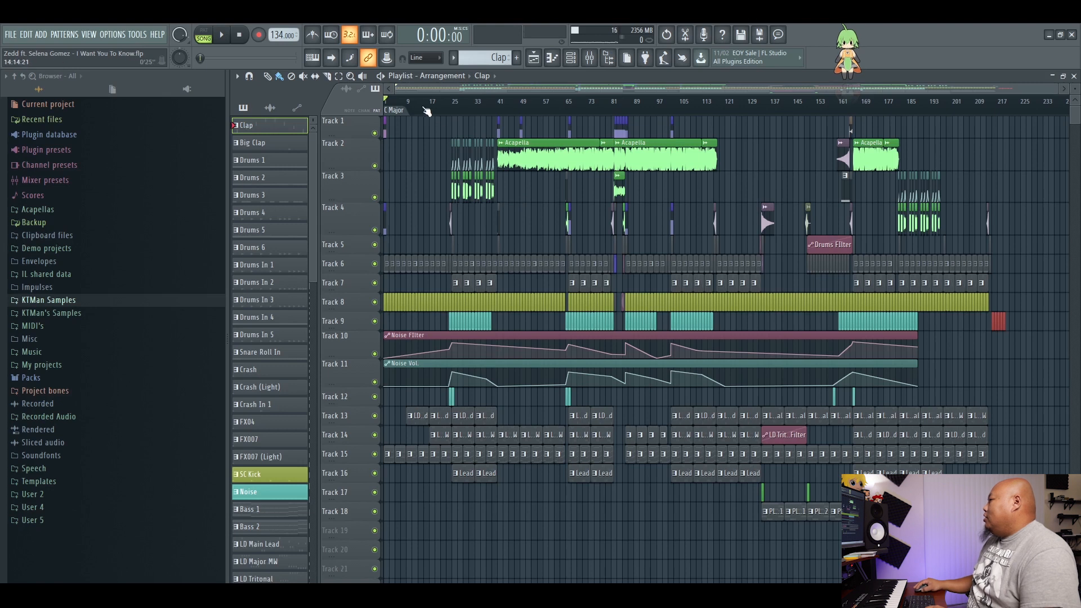
left_click_drag(415, 110, 411, 119)
key("space")
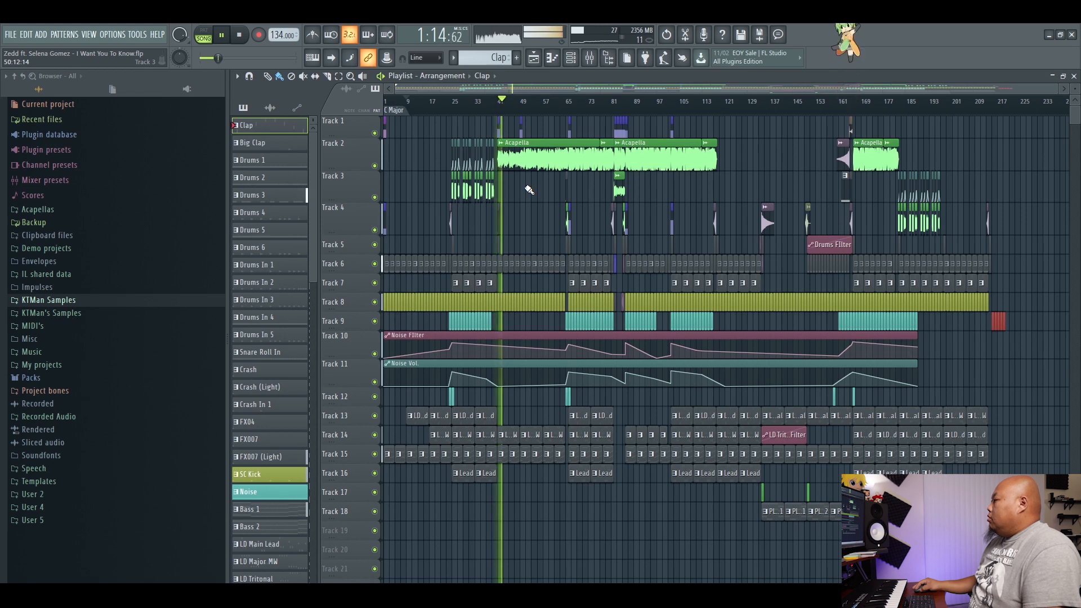
key("space")
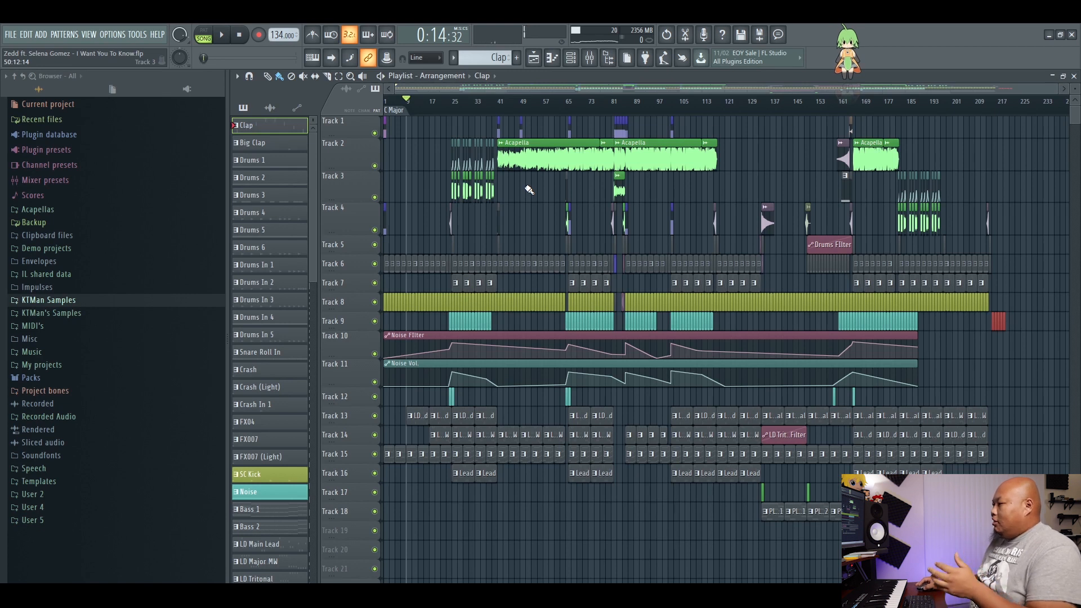
Place the playhead at bar 25 and solo Tracks 2 and 3 with the chopped acapella clips and their volume automation.
left_click(764, 110)
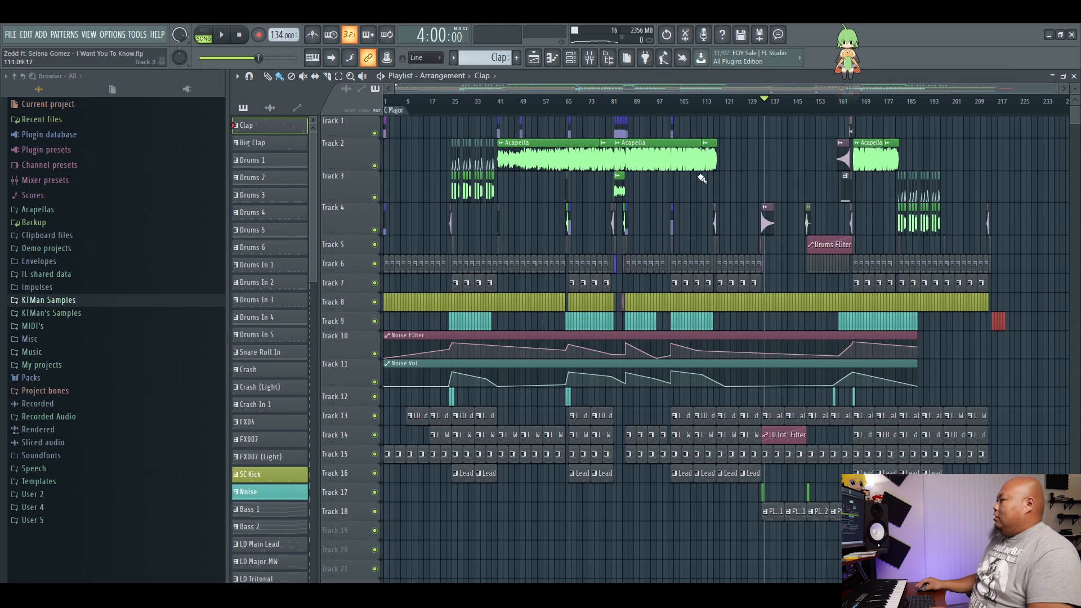
left_click(454, 103)
scroll(482, 98, "up", 6)
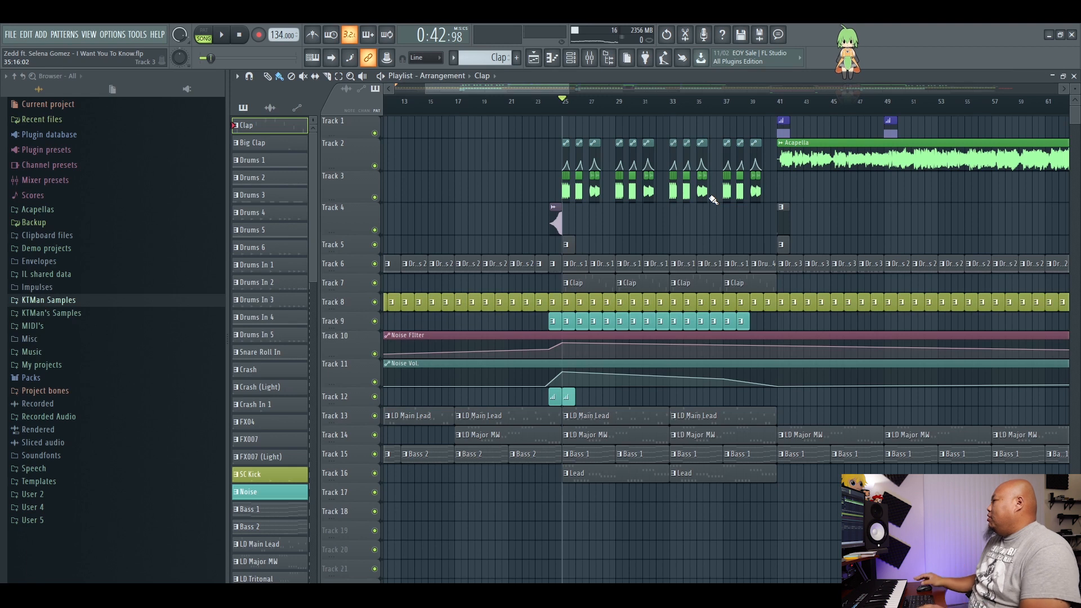
scroll(596, 120, "up", 3)
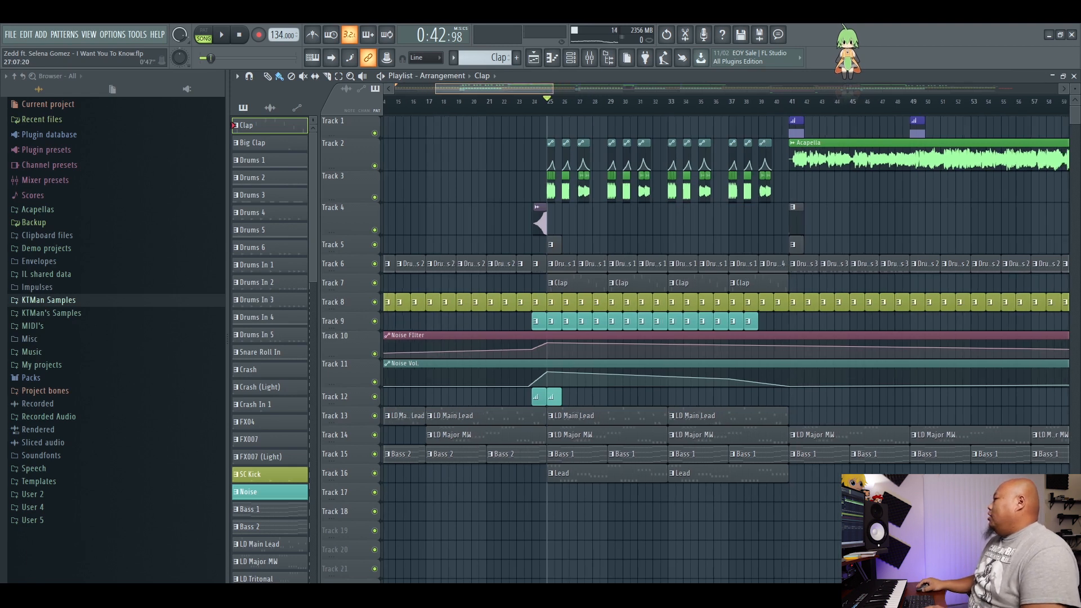
left_click(374, 197, "ctrl")
left_click(374, 166)
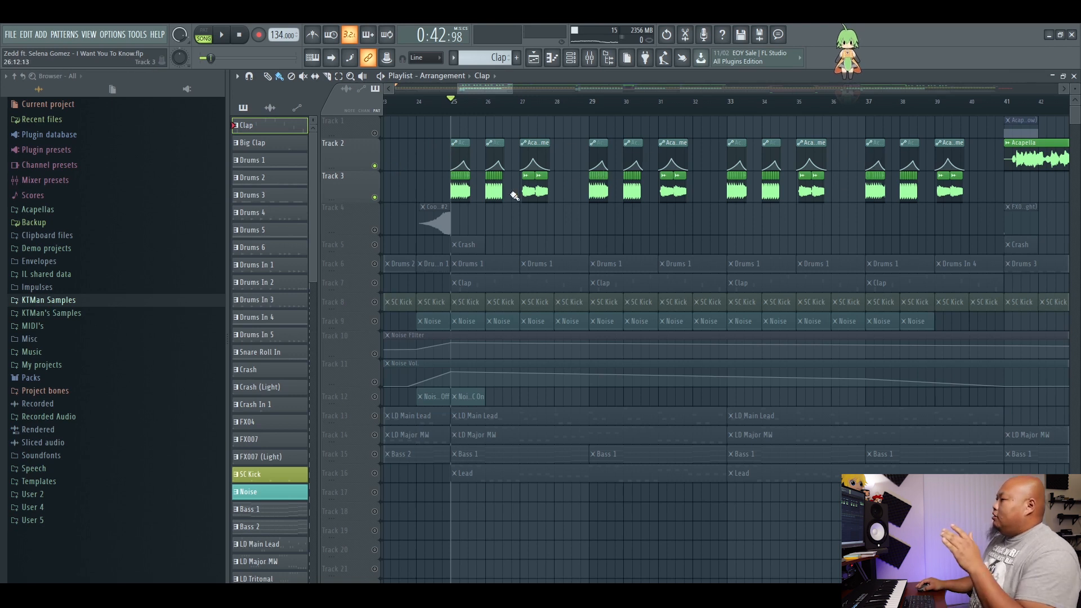
Inspect the effects and send routing of the Acapella 2 mixer track, including its H-Delay send and the neighbouring send track.
left_click(589, 58)
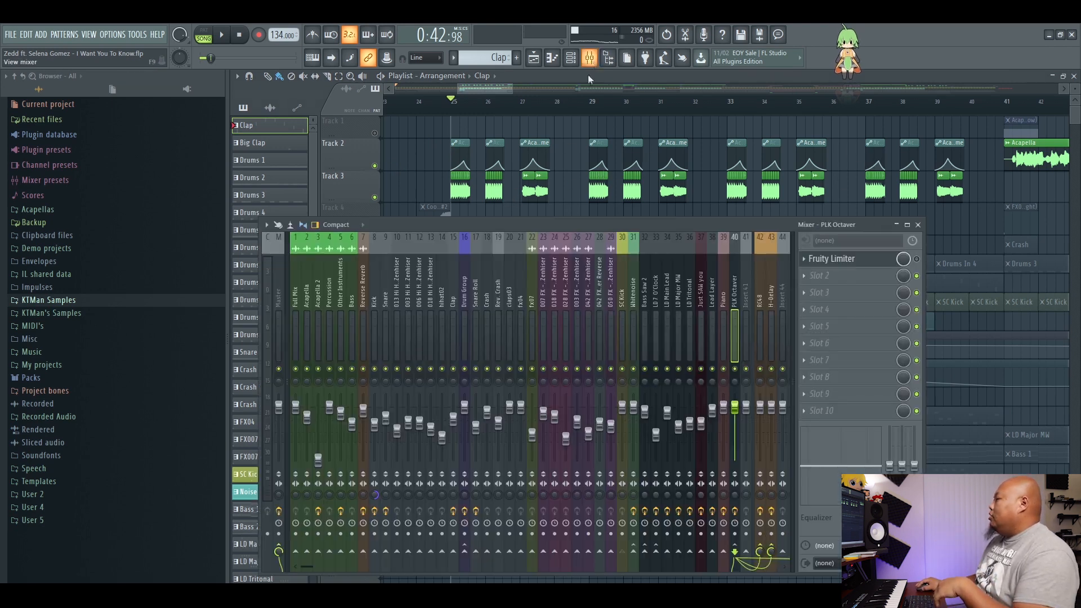
left_click_drag(567, 227, 625, 249)
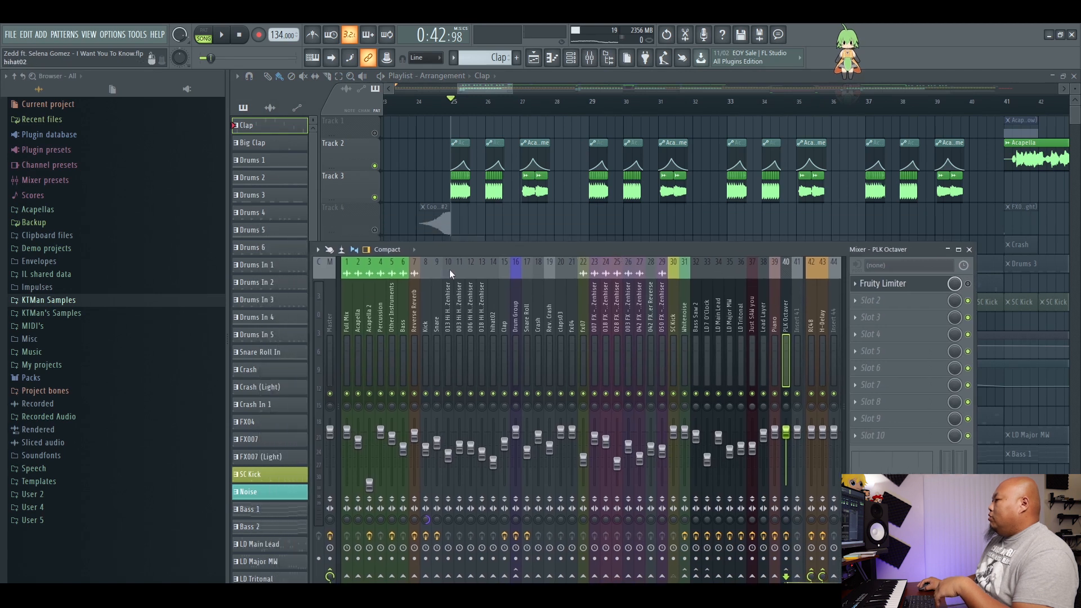
left_click(370, 329)
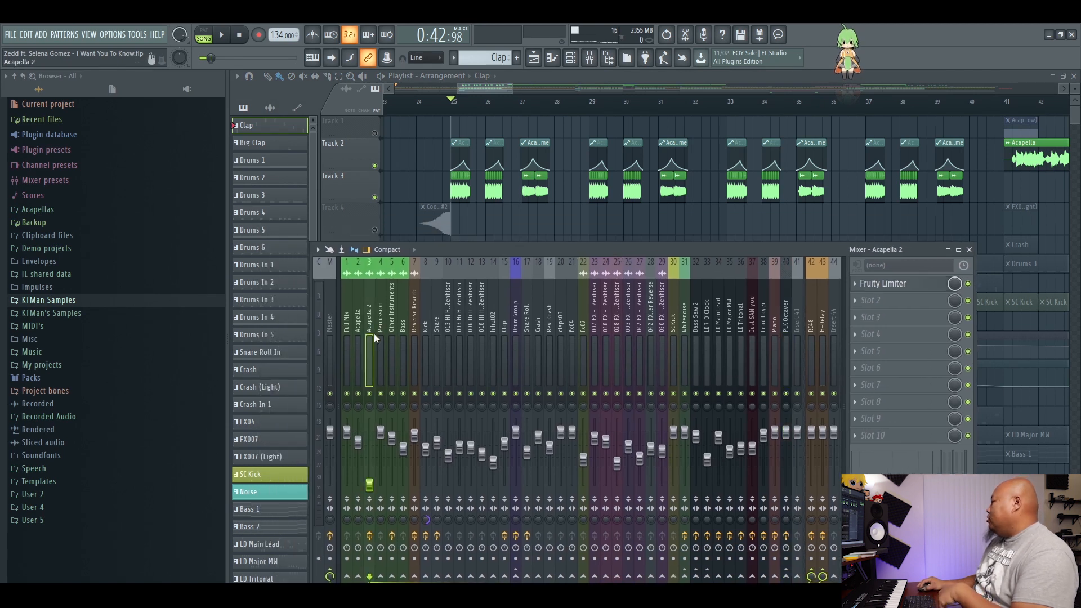
left_click_drag(553, 247, 560, 225)
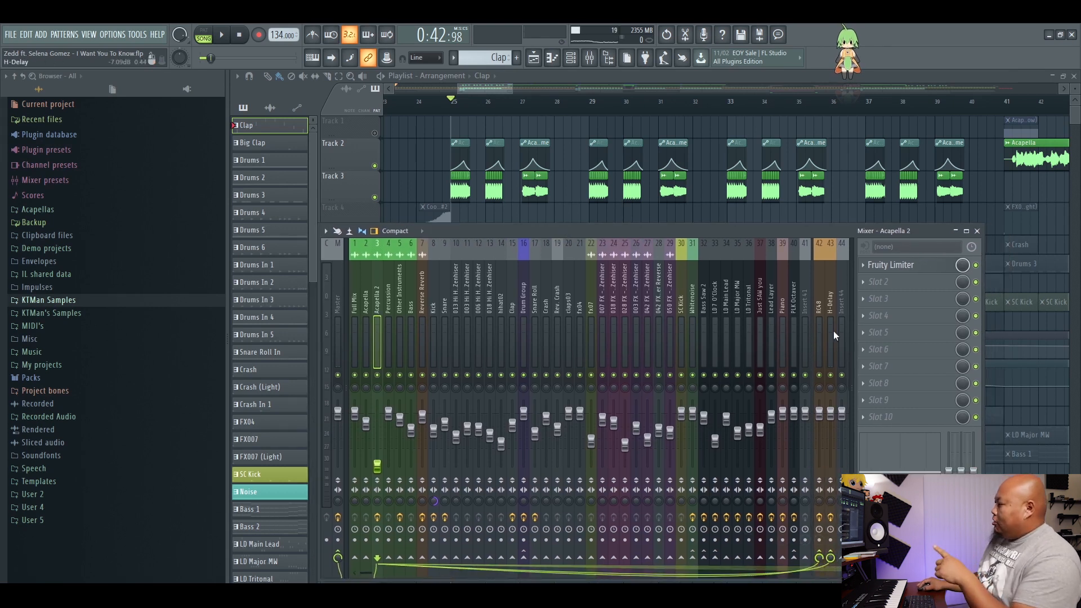
left_click(820, 316)
left_click(830, 312)
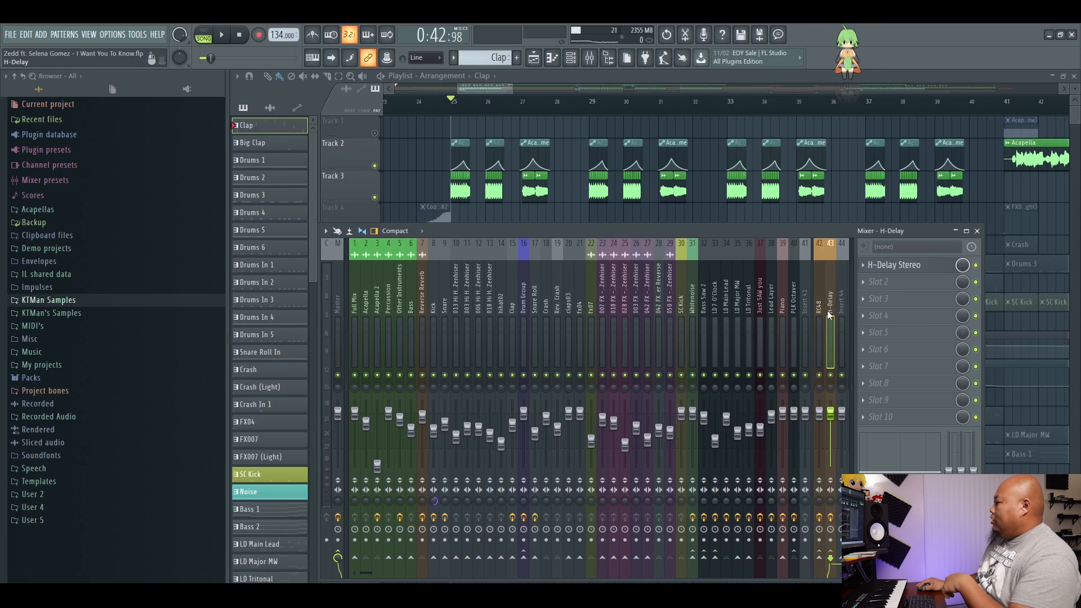
left_click(376, 306)
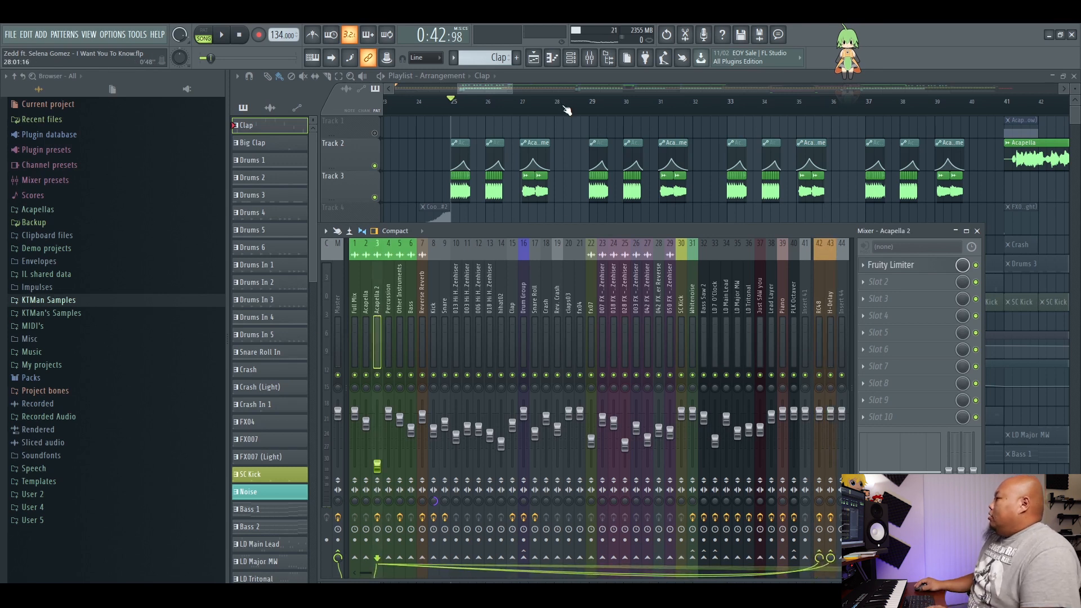
Listen to the soloed vocal chops from bar 25 with the mixer hidden, and stop playback.
left_click_drag(565, 231, 565, 238)
left_click_drag(493, 89, 465, 89)
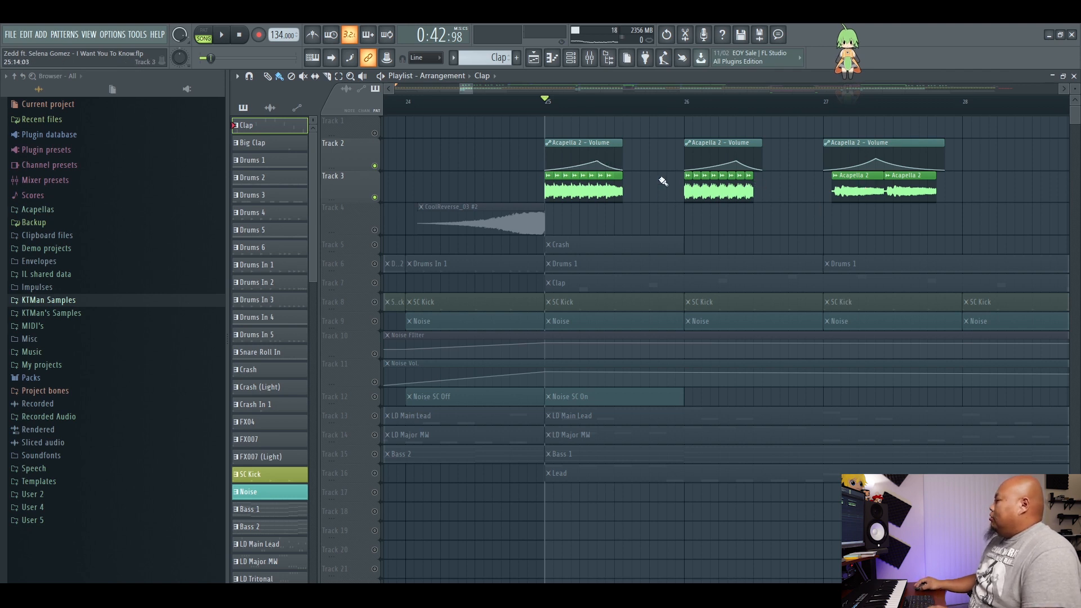
key("space")
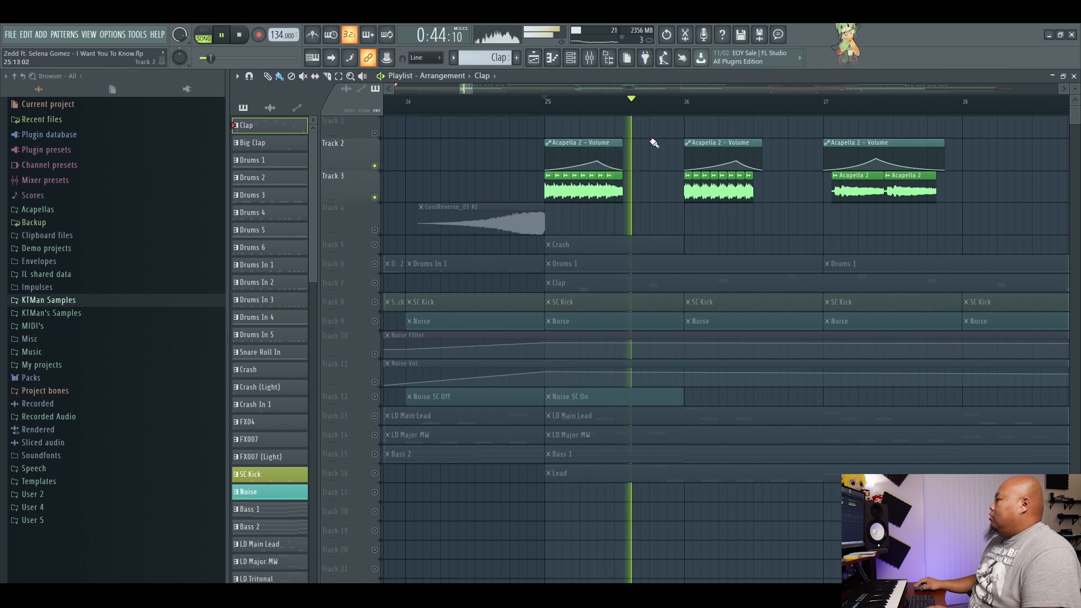
scroll(660, 90, "down", 3)
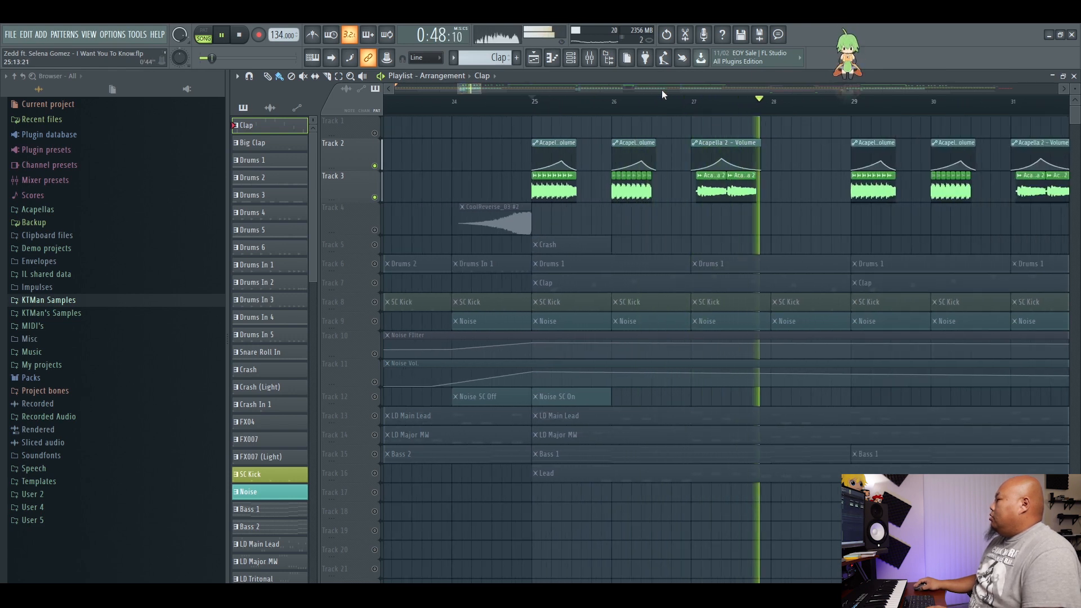
key("space")
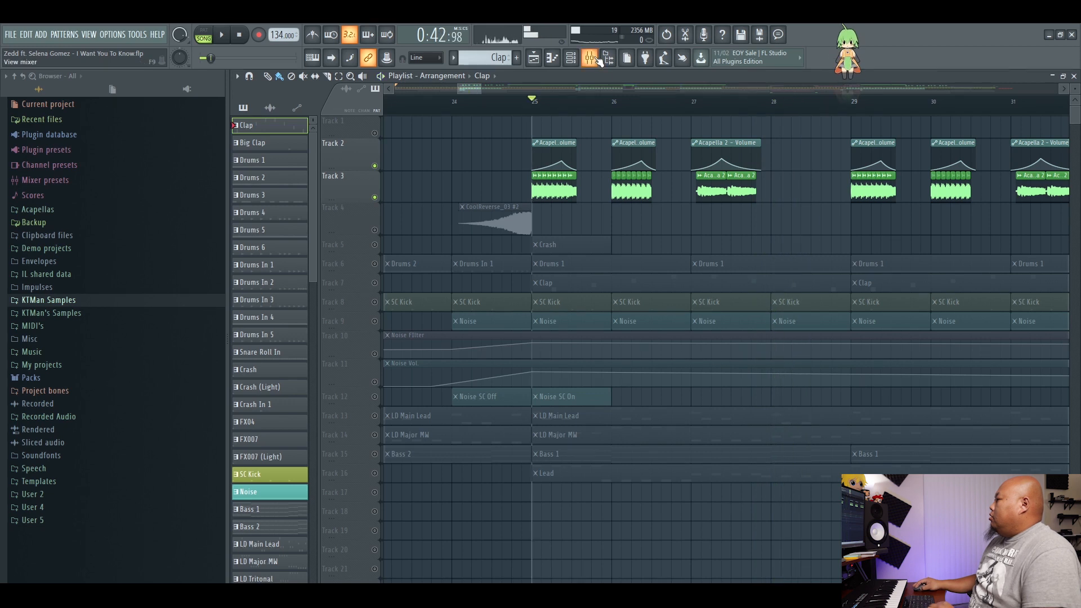
Play the soloed vocal chops from bar 27 with the mixer shown to watch the Acapella 2 volume automation and send levels.
key("F9")
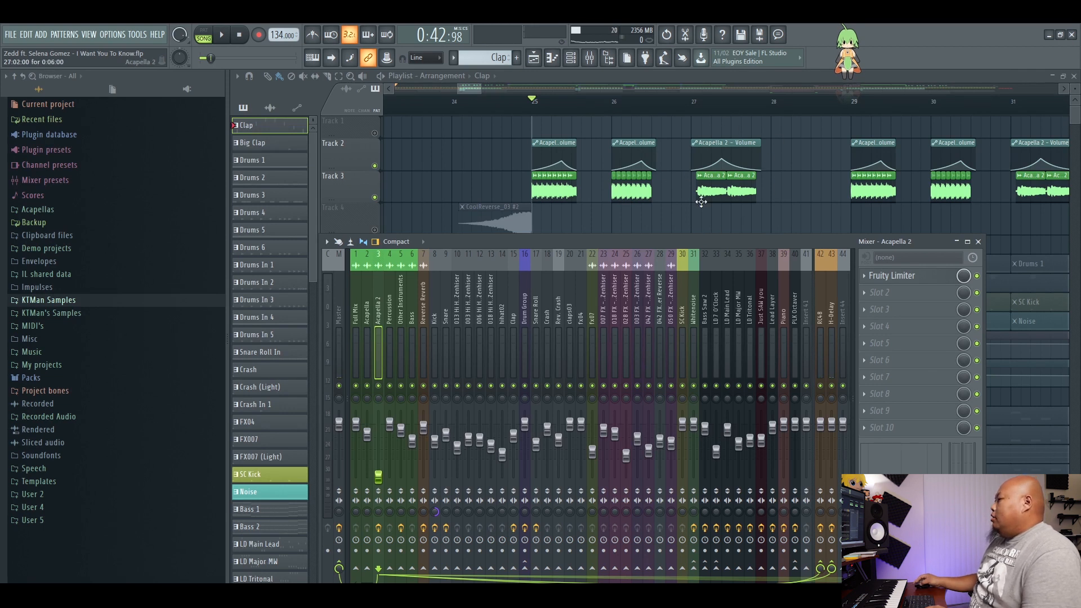
left_click(693, 113)
key("F9")
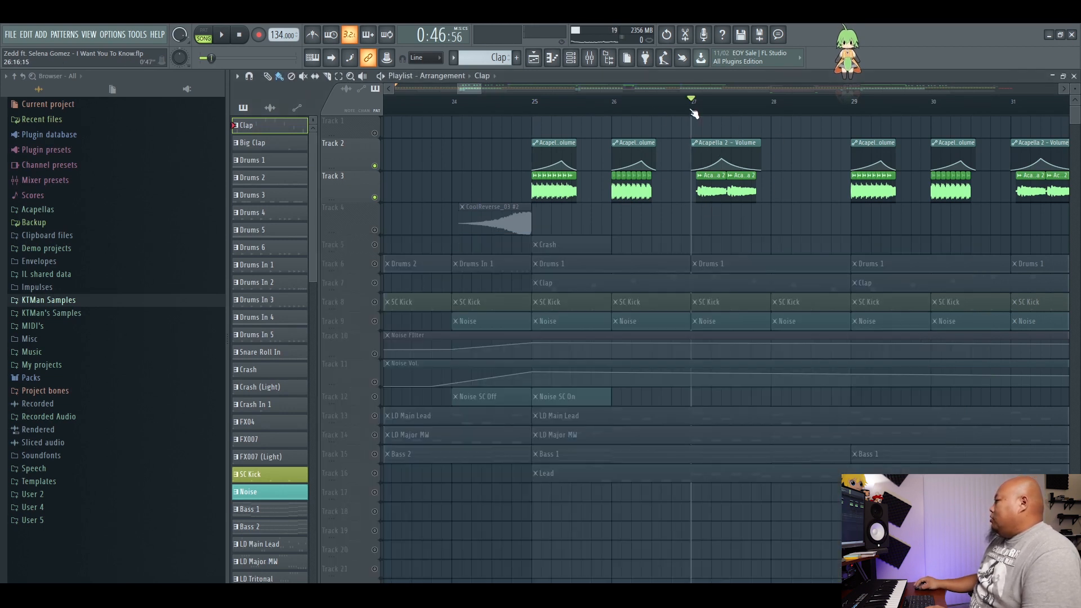
left_click(590, 57)
key("space")
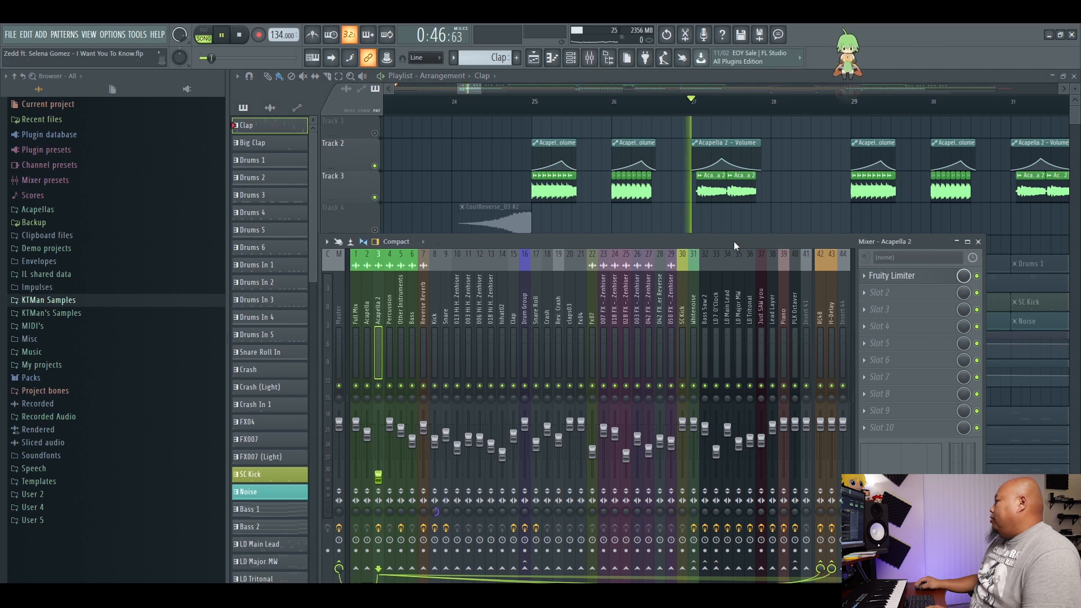
key("space")
key("space")
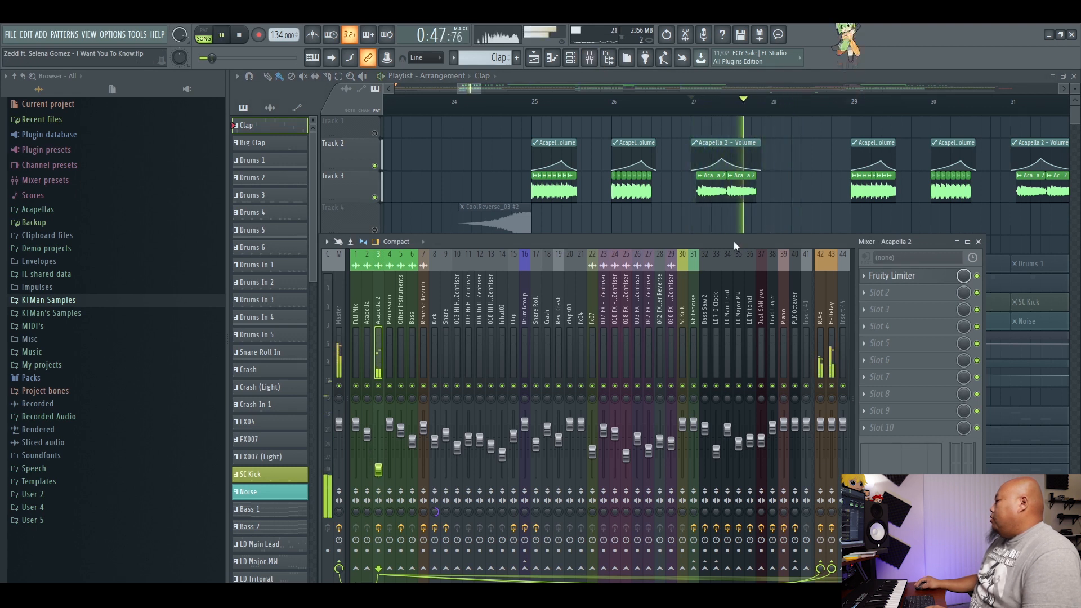
key("space")
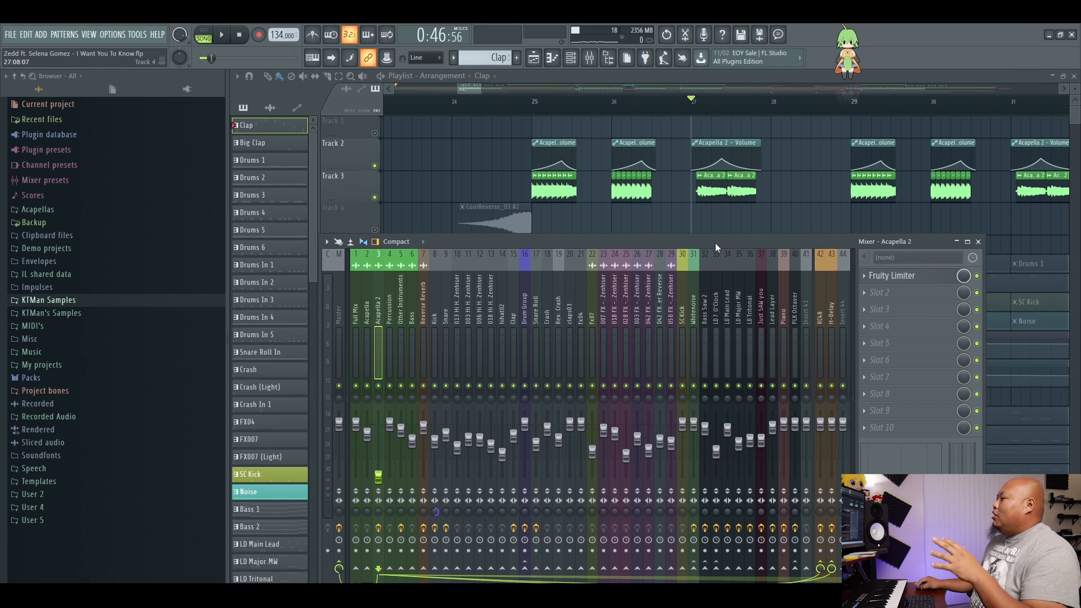
Reactivate all playlist tracks with the mixer closed, and play the Drums 1 pattern in the channel rack.
left_click_drag(715, 240, 724, 240)
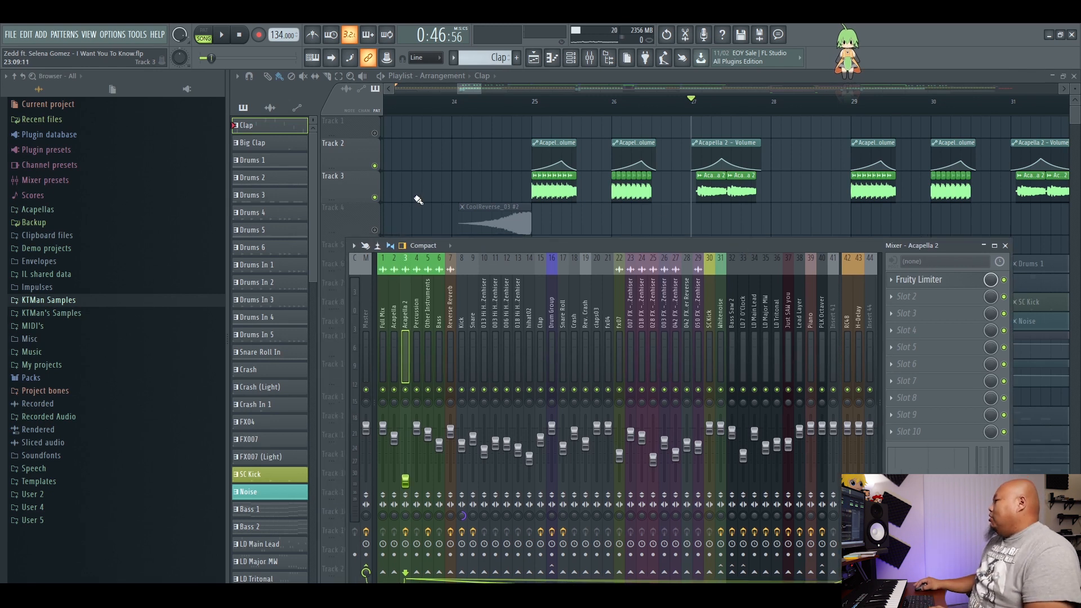
key("F9")
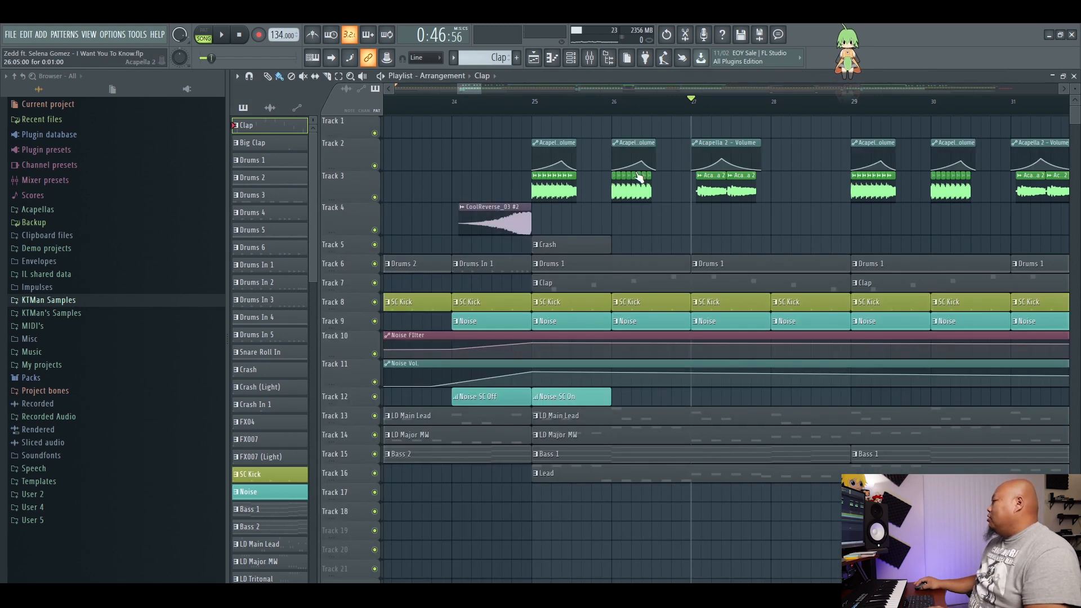
double_click(573, 263)
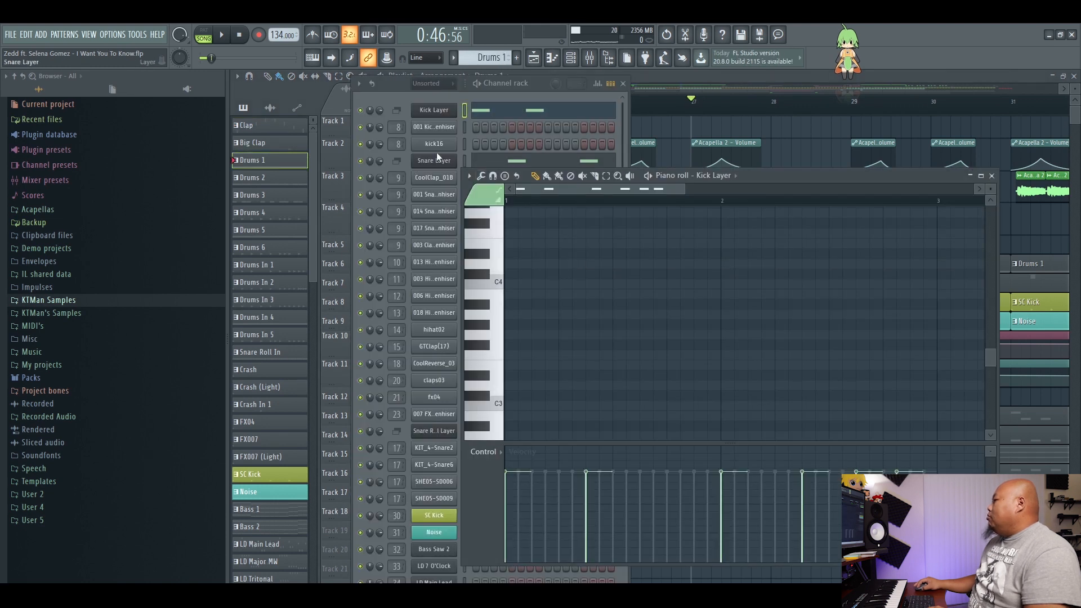
key("space")
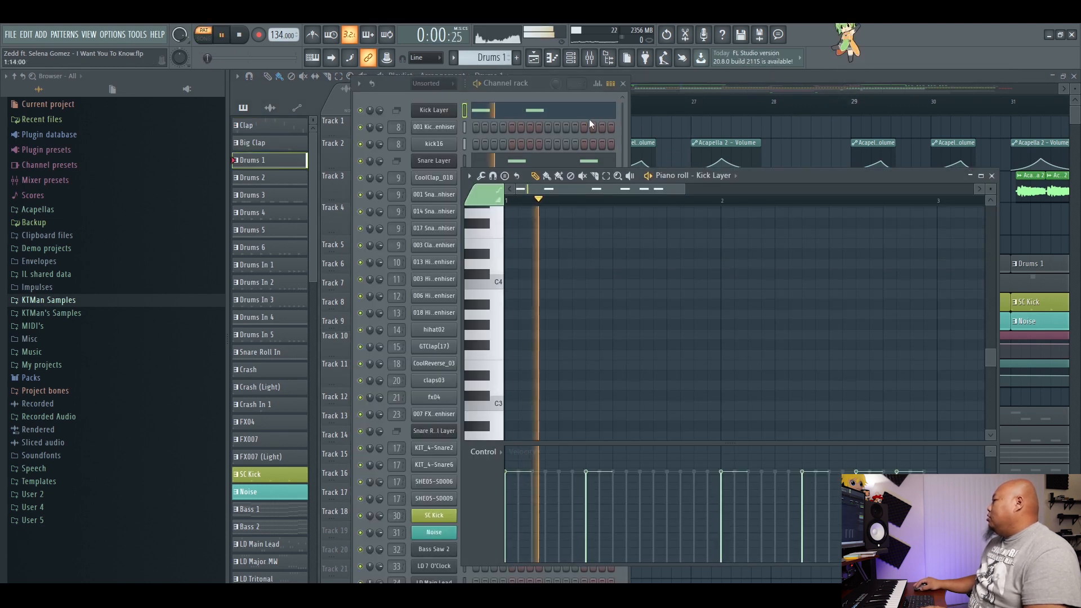
left_click(538, 89)
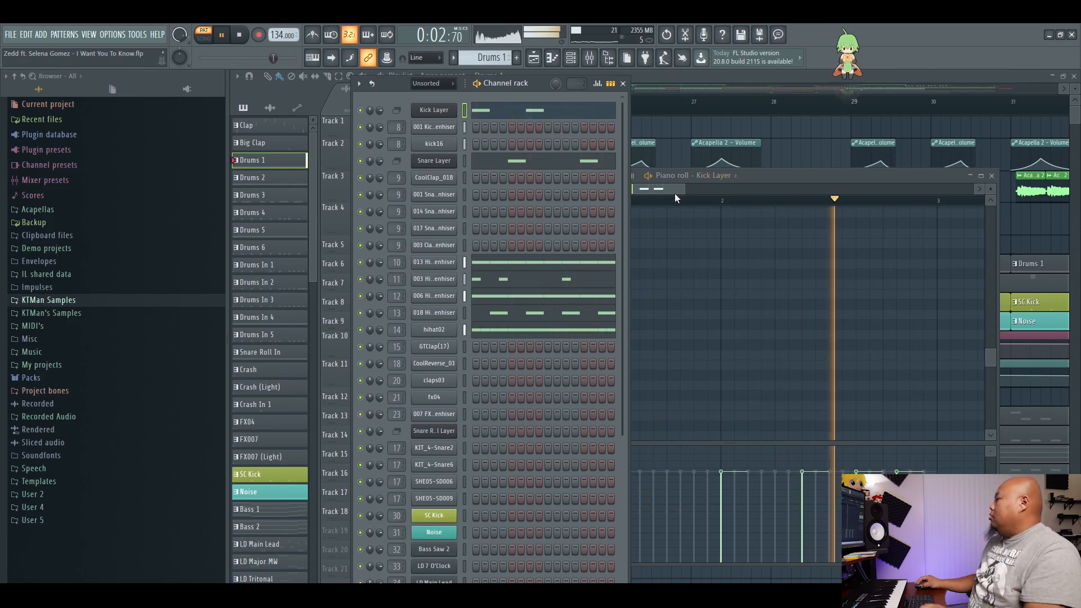
key("space")
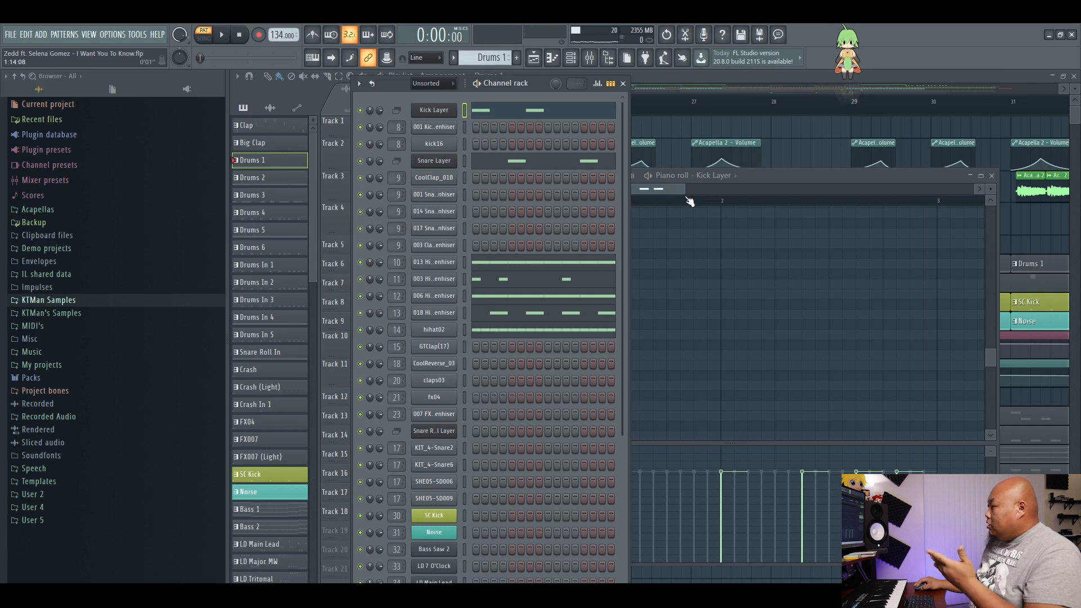
Open the Clap pattern's GTClap(17) notes in the piano roll and play them through.
left_click_drag(570, 76, 570, 90)
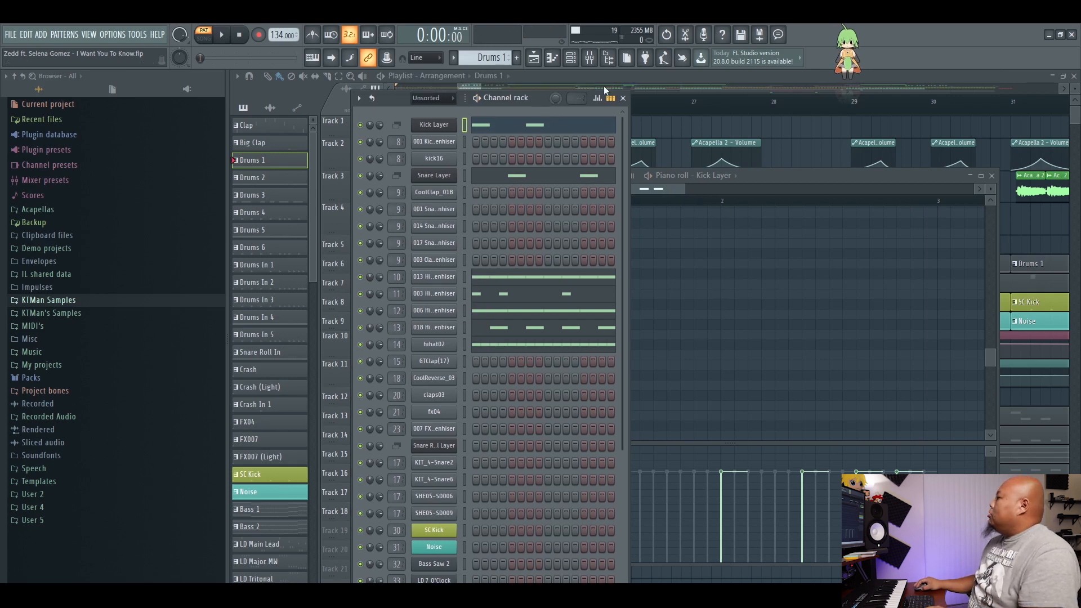
left_click(670, 75)
double_click(582, 288)
scroll(728, 194, "down", 4)
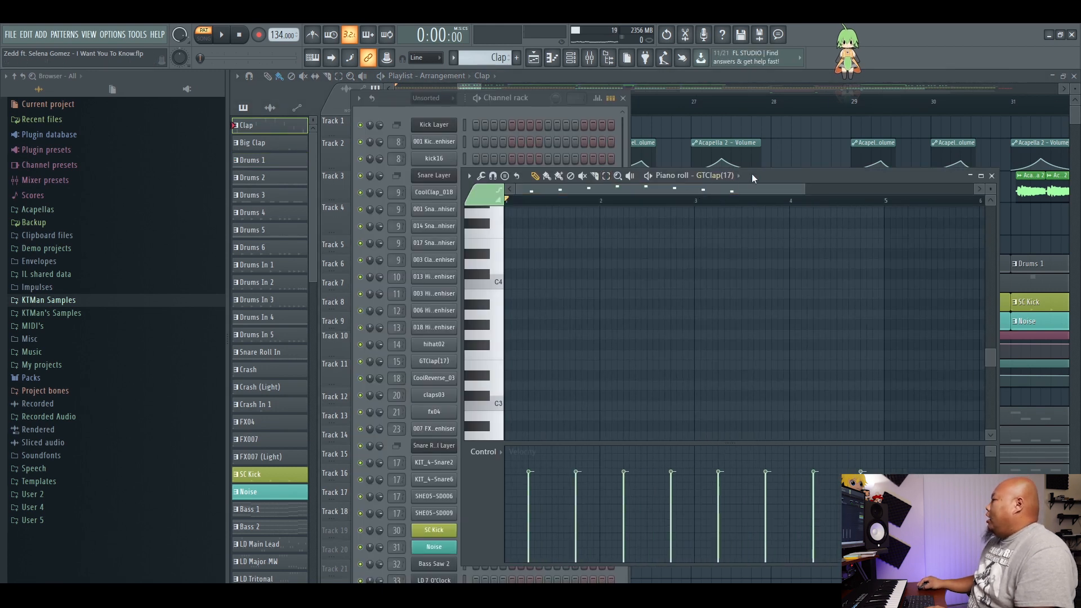
left_click_drag(749, 178, 824, 192)
scroll(772, 333, "up", 5)
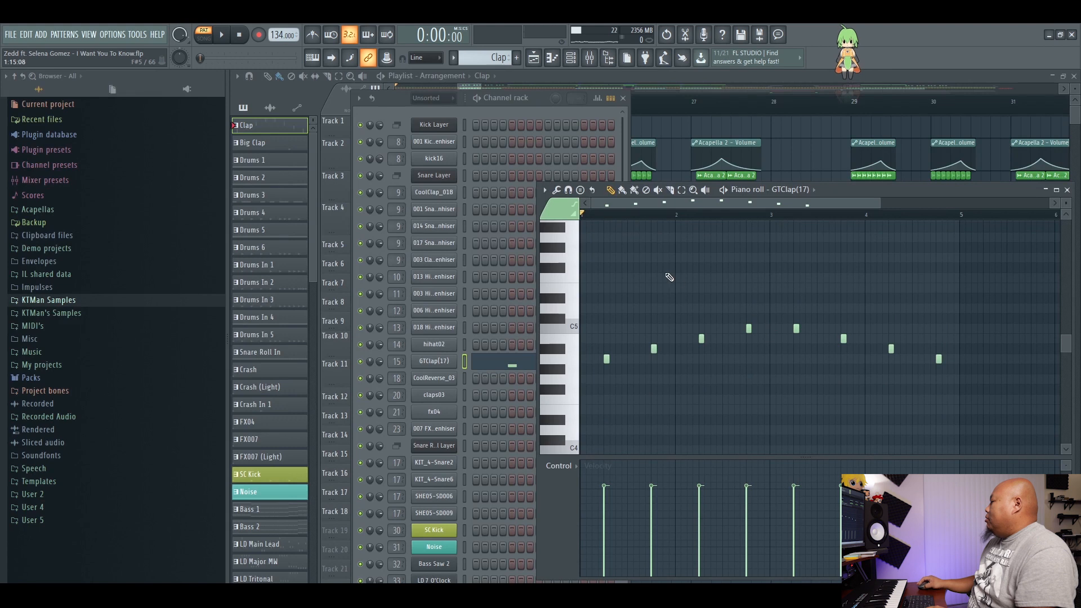
key("space")
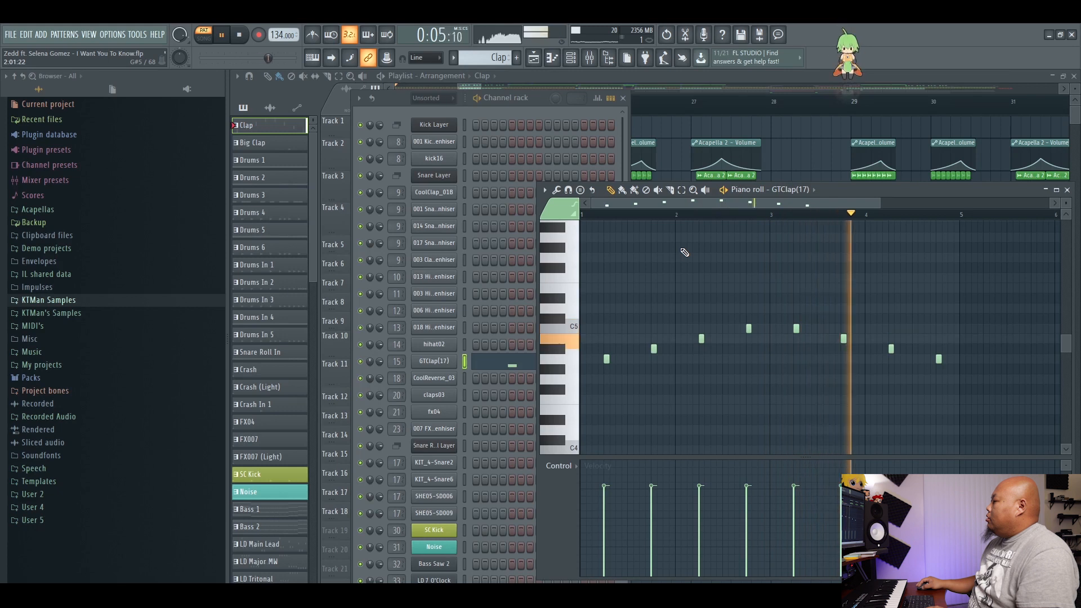
key("space")
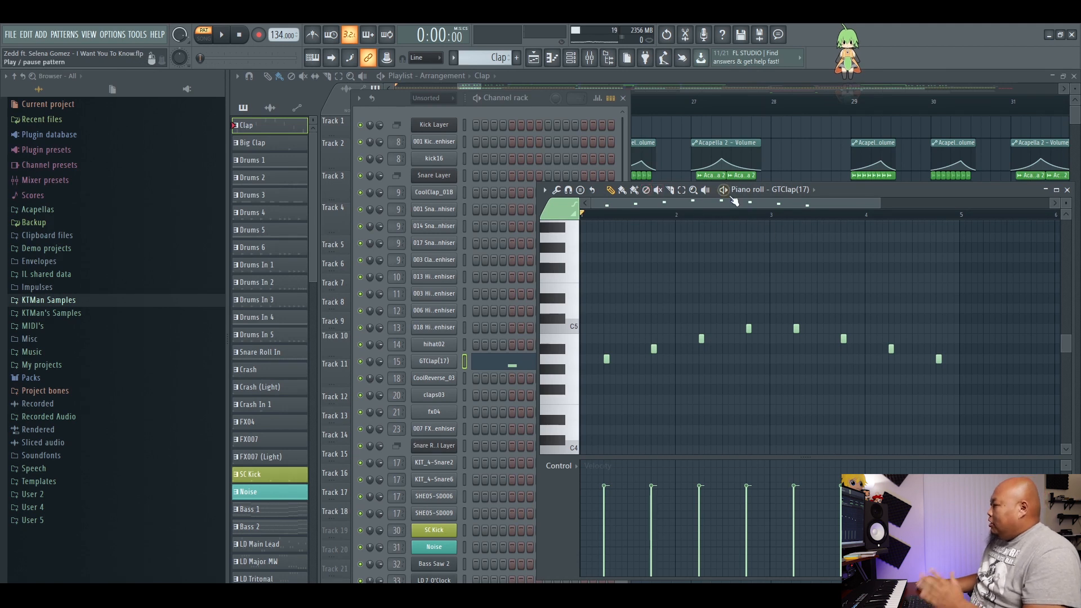
Close the clap notes, and open and play the LD Main Lead pattern in the piano roll.
left_click(1066, 190)
left_click_drag(534, 102, 865, 113)
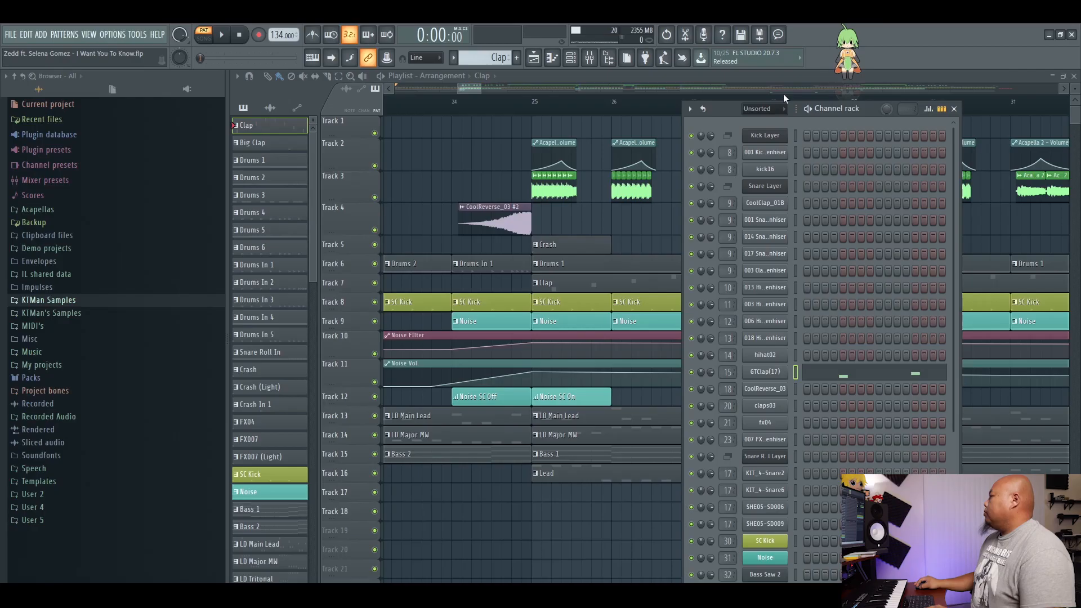
key("F6")
double_click(600, 416)
key("space")
scroll(693, 208, "down", 5)
scroll(683, 318, "up", 4)
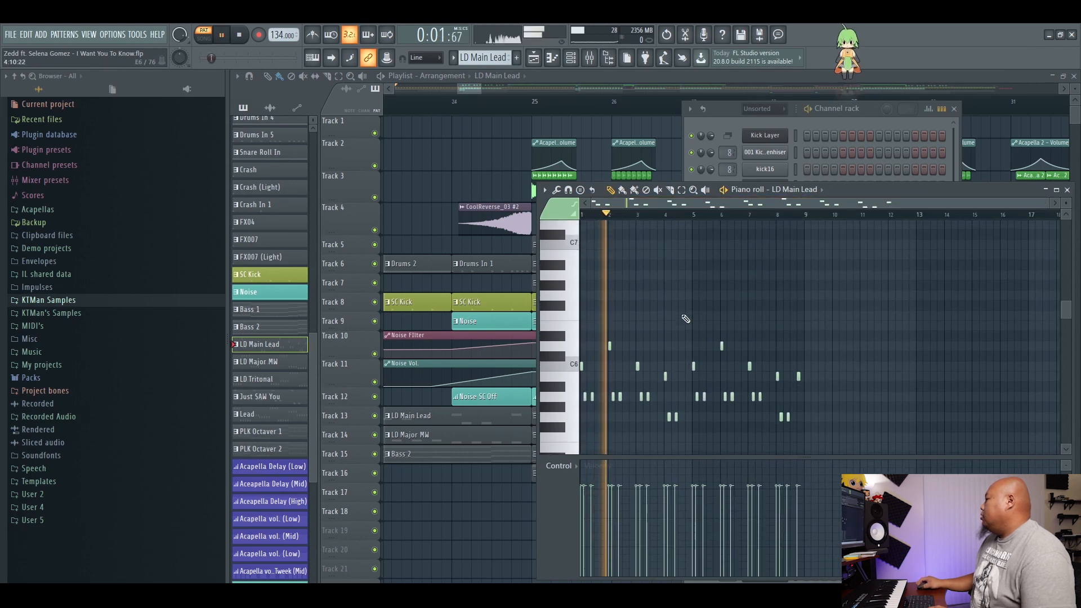
Play the LD Main Lead notes through to the end, and close their piano roll.
scroll(686, 319, "down", 2)
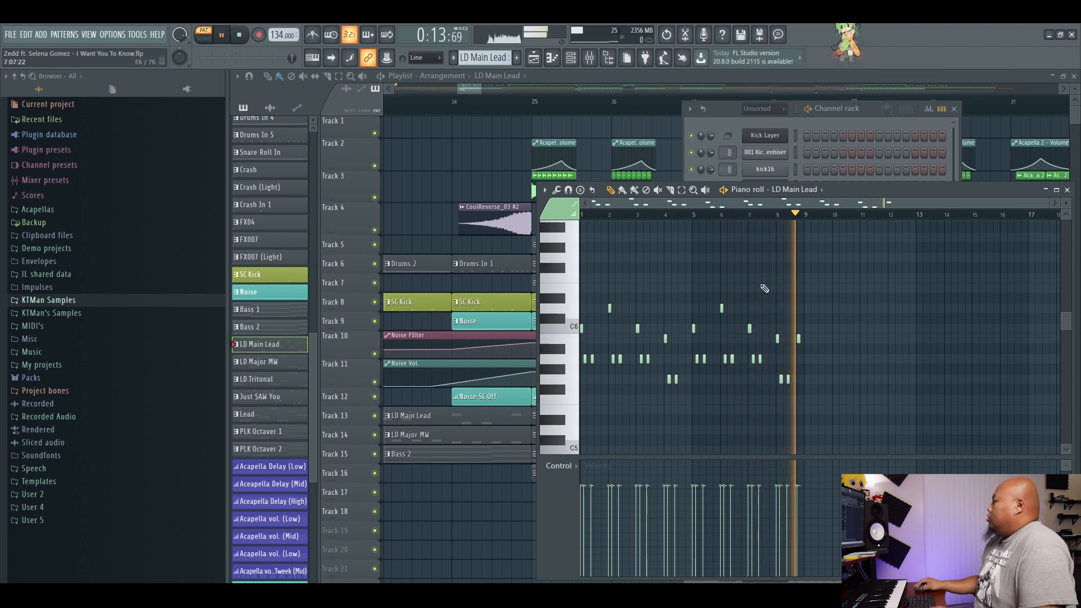
key("space")
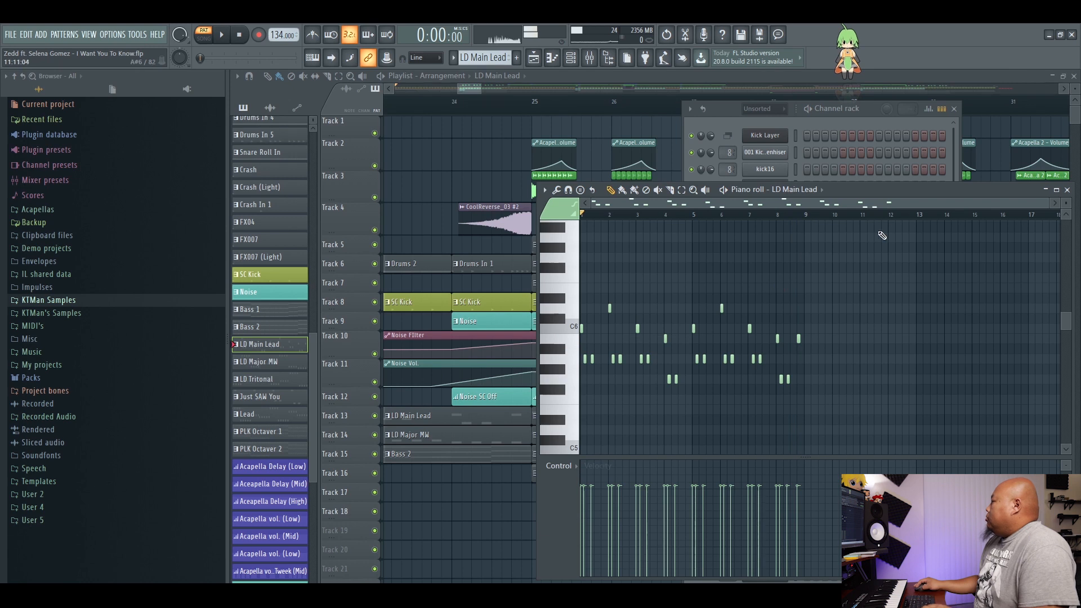
left_click_drag(891, 191, 718, 179)
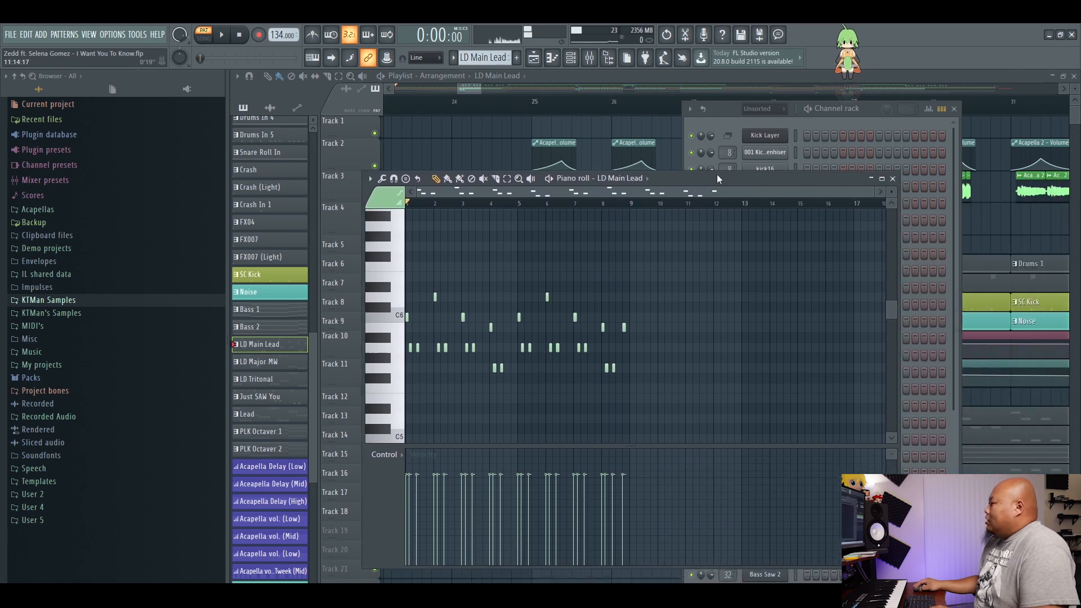
left_click(893, 178)
Open the LD Major MW pattern's notes in the piano roll, play them through, and close them.
scroll(782, 450, "down", 2)
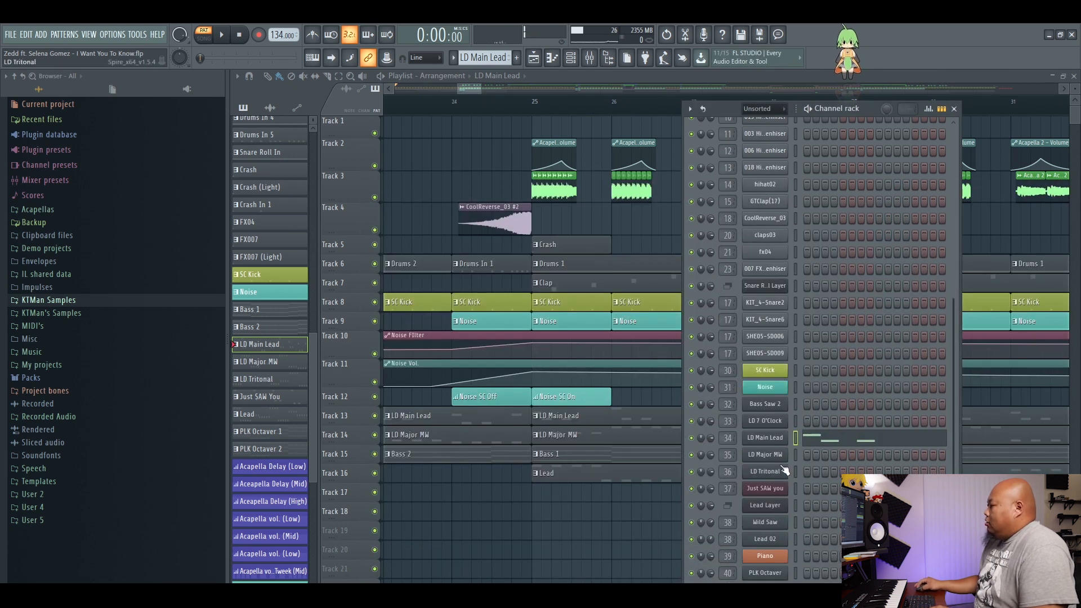
double_click(594, 445)
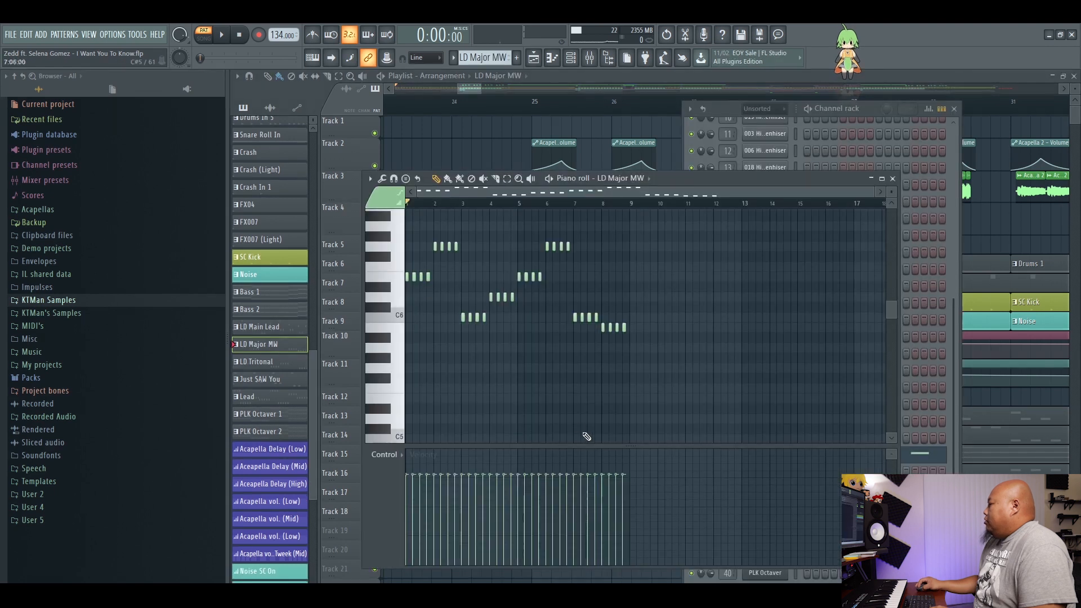
left_click_drag(644, 192, 678, 309)
key("space")
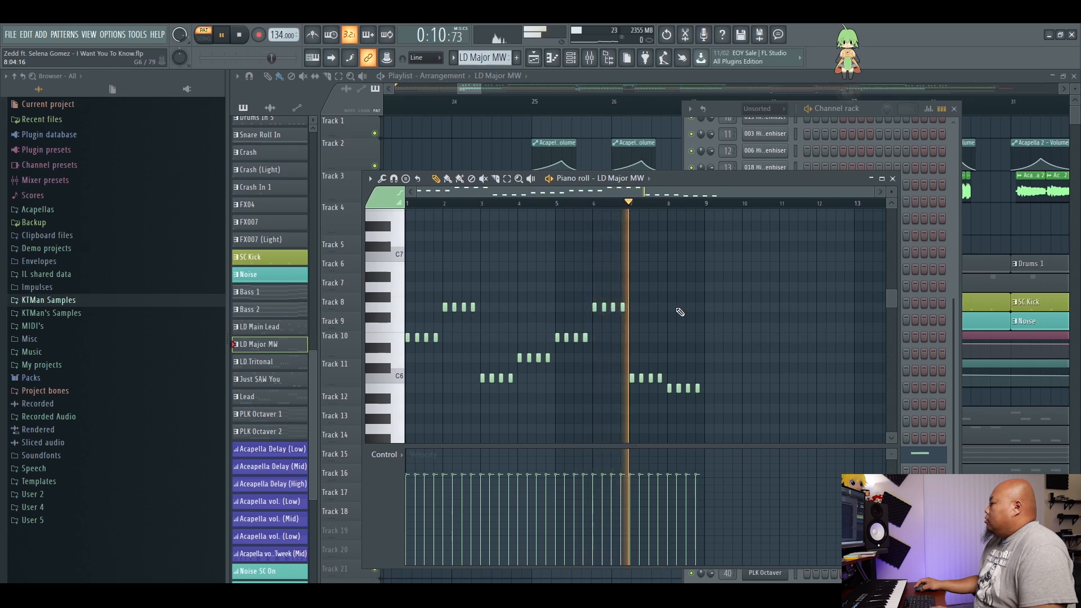
scroll(679, 312, "down", 1)
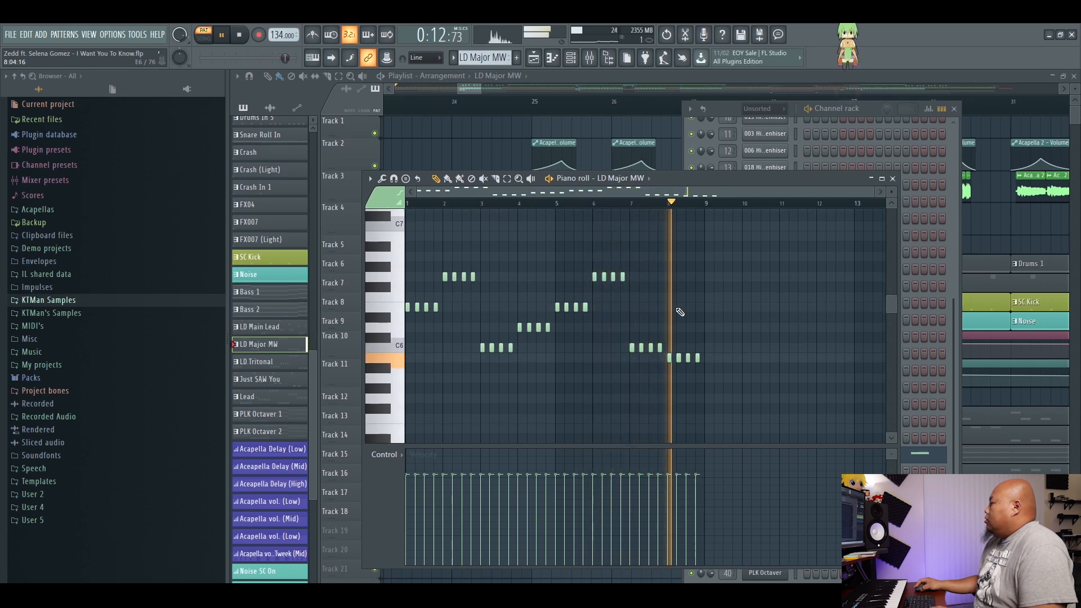
key("space")
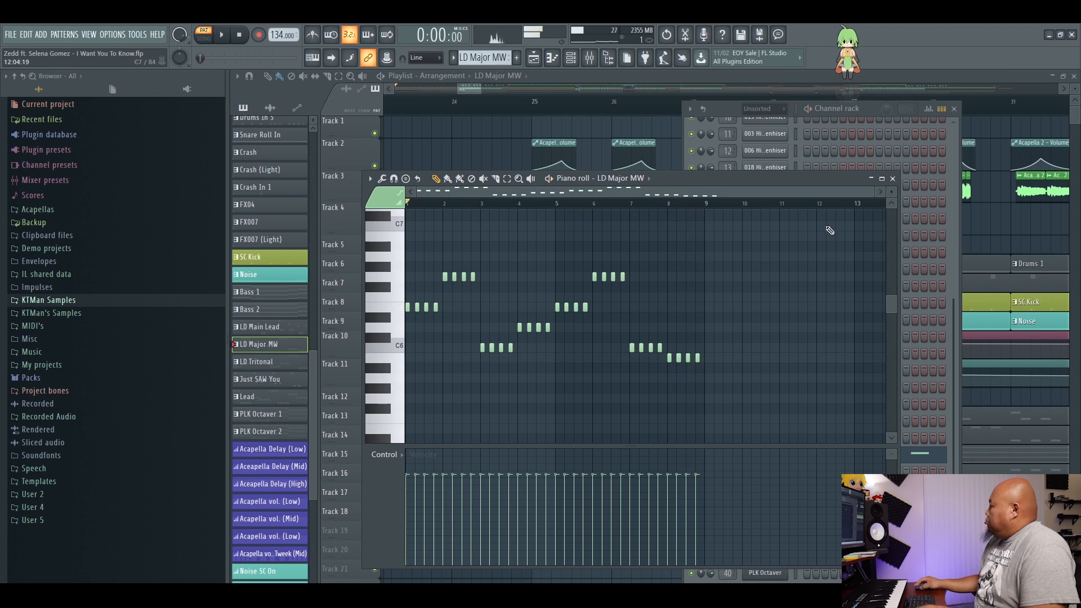
left_click(893, 179)
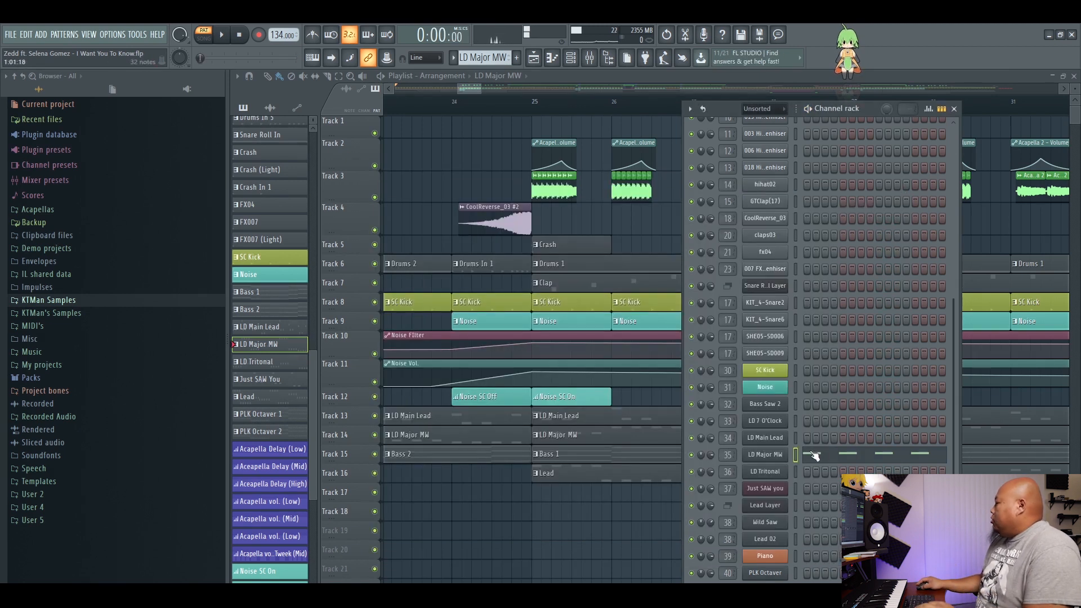
Open the Bass 1 pattern, leave only playlist tracks 15 and 8 active, and play the bass with SC Kick from bar 25.
double_click(563, 457)
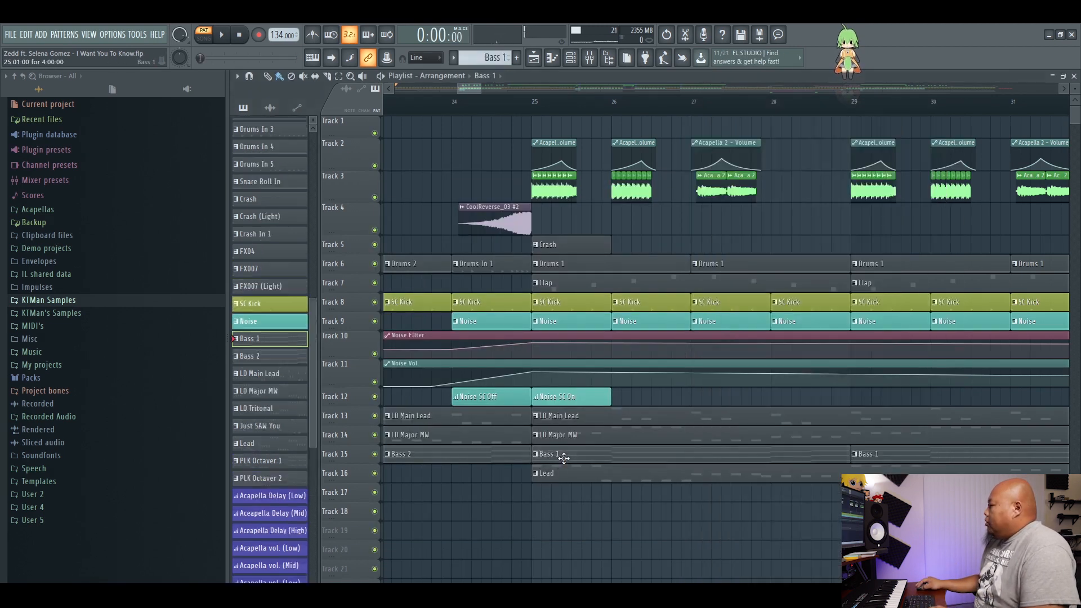
left_click(606, 75)
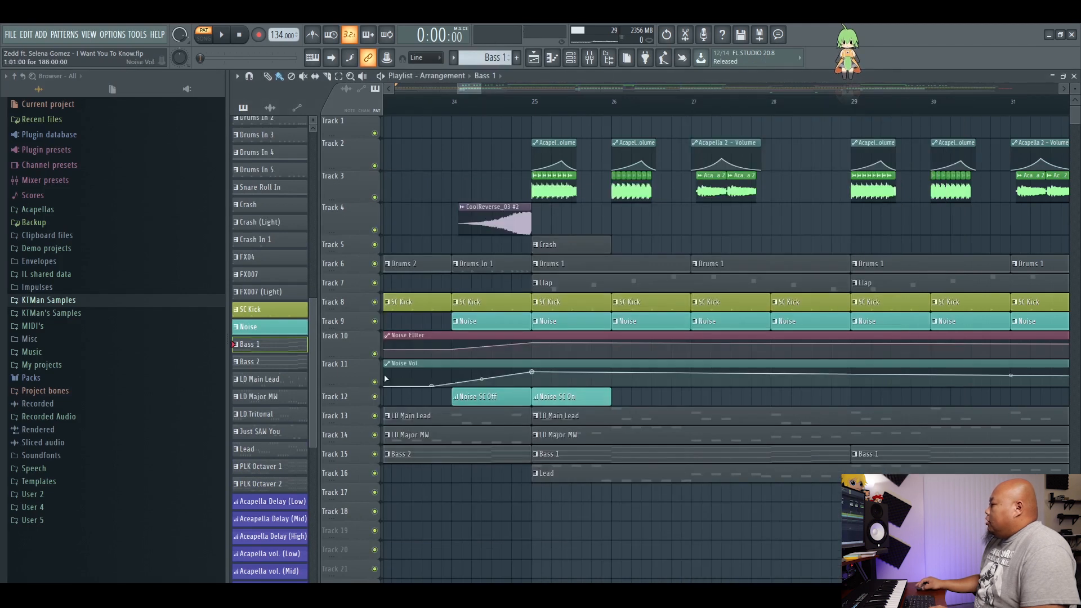
right_click(375, 454)
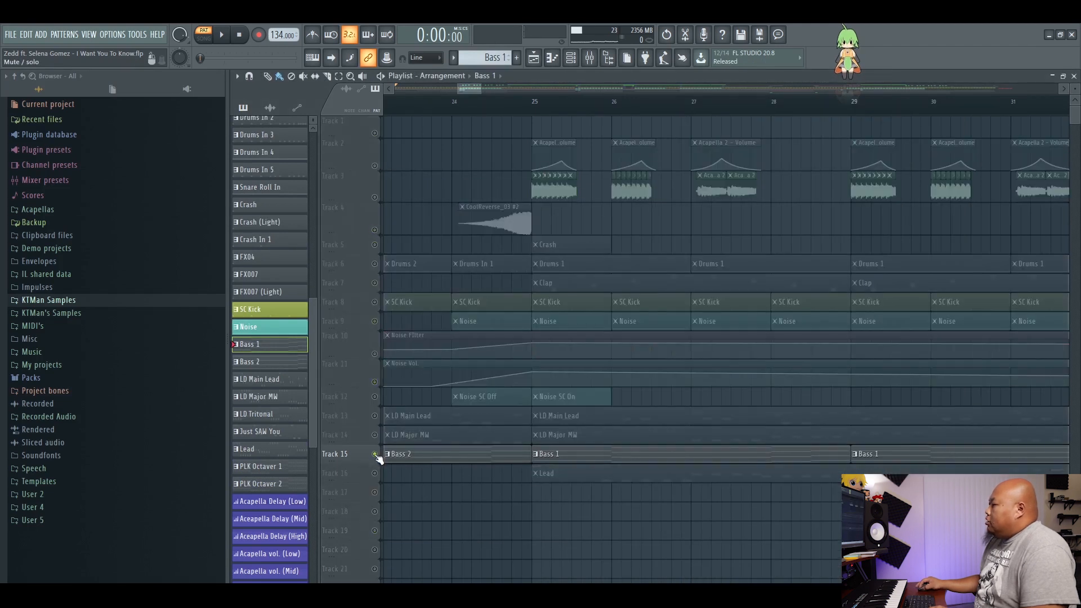
left_click(375, 302)
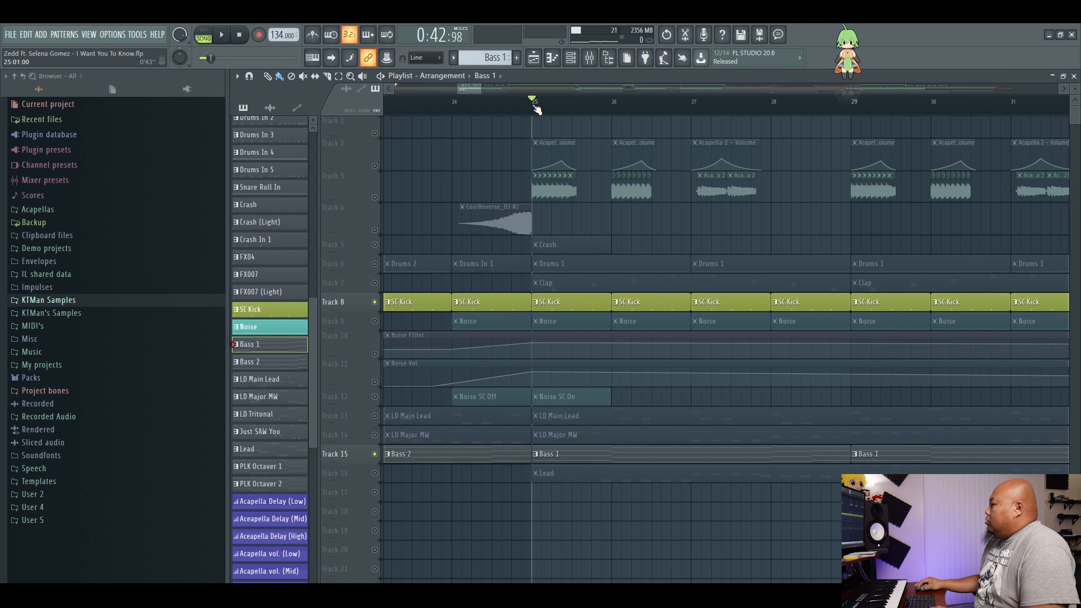
key("space")
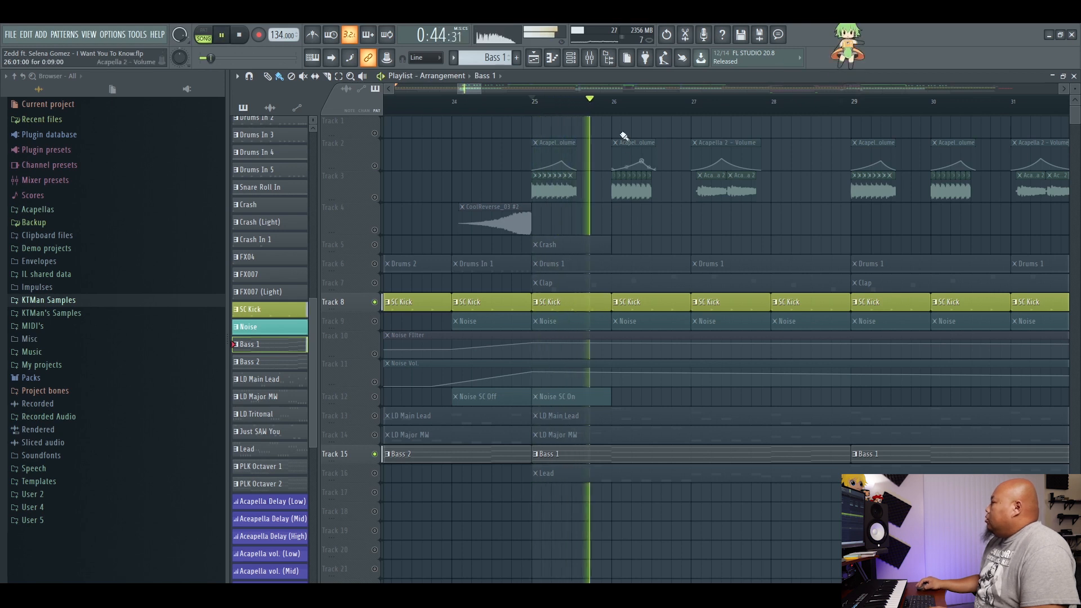
Show the Bass 1 channels in the channel rack during playback, then return to the playlist and stop.
left_click(576, 63)
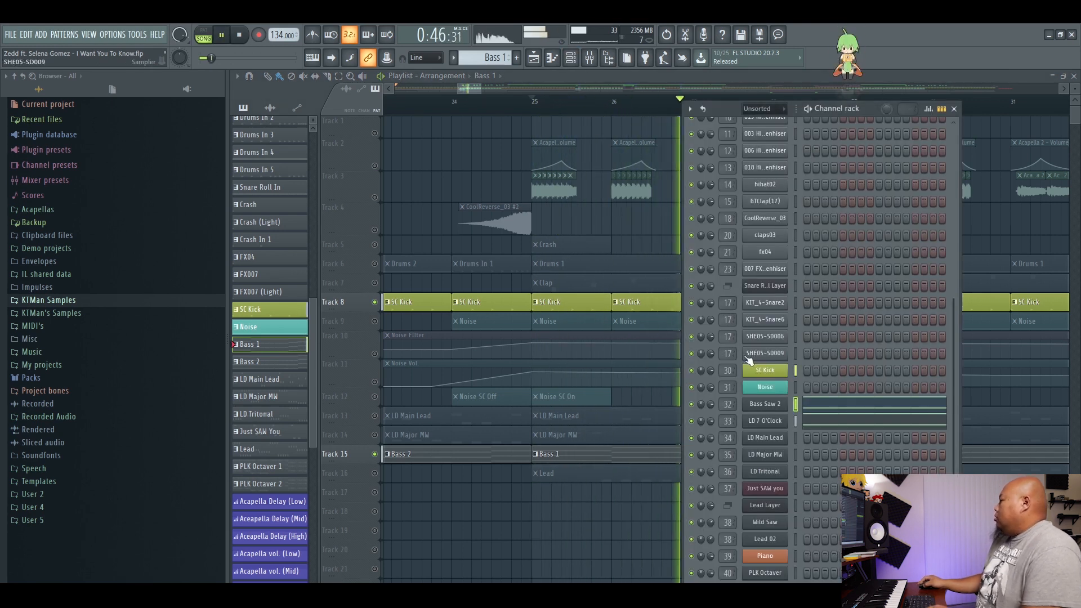
left_click_drag(866, 114, 927, 114)
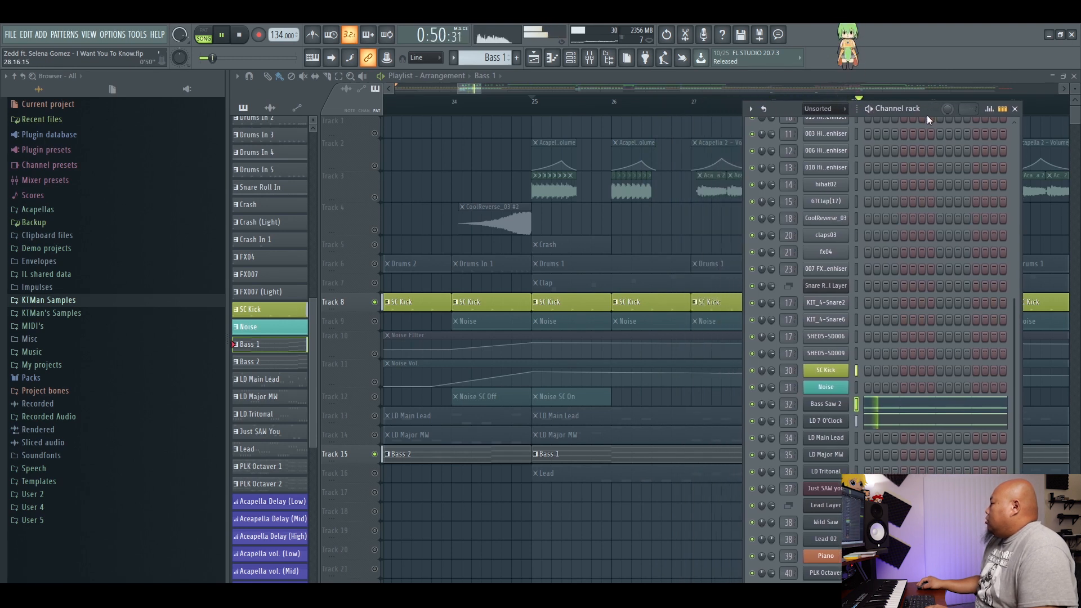
left_click(794, 79)
key("space")
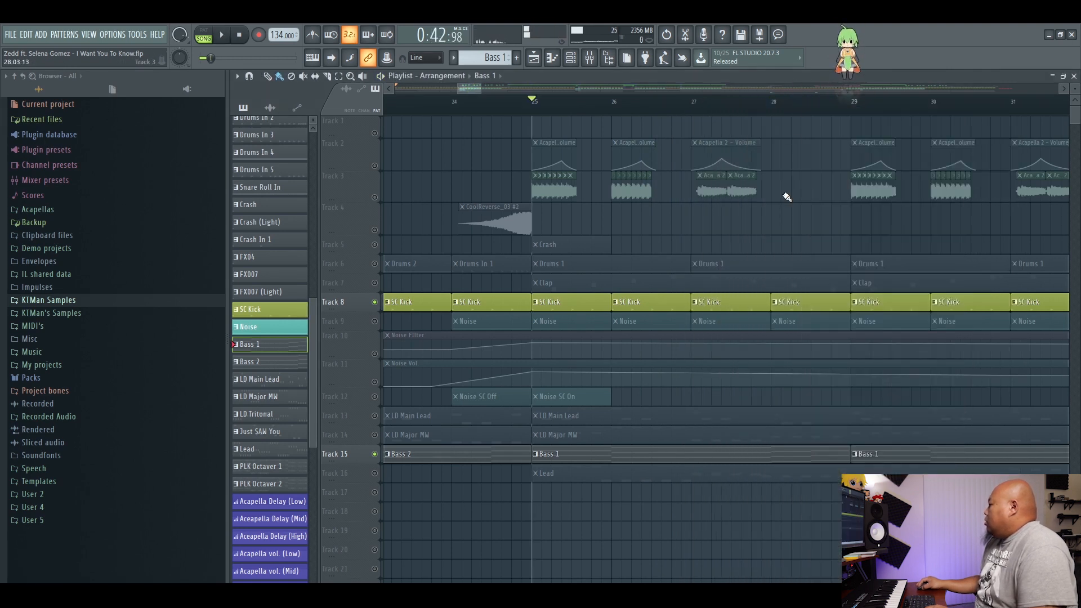
Open the Bass 1 clip's Bass Saw 2 notes in the piano roll and examine both octaves.
double_click(819, 453)
scroll(563, 325, "down", 3)
scroll(565, 326, "down", 10)
left_click_drag(546, 195, 390, 204)
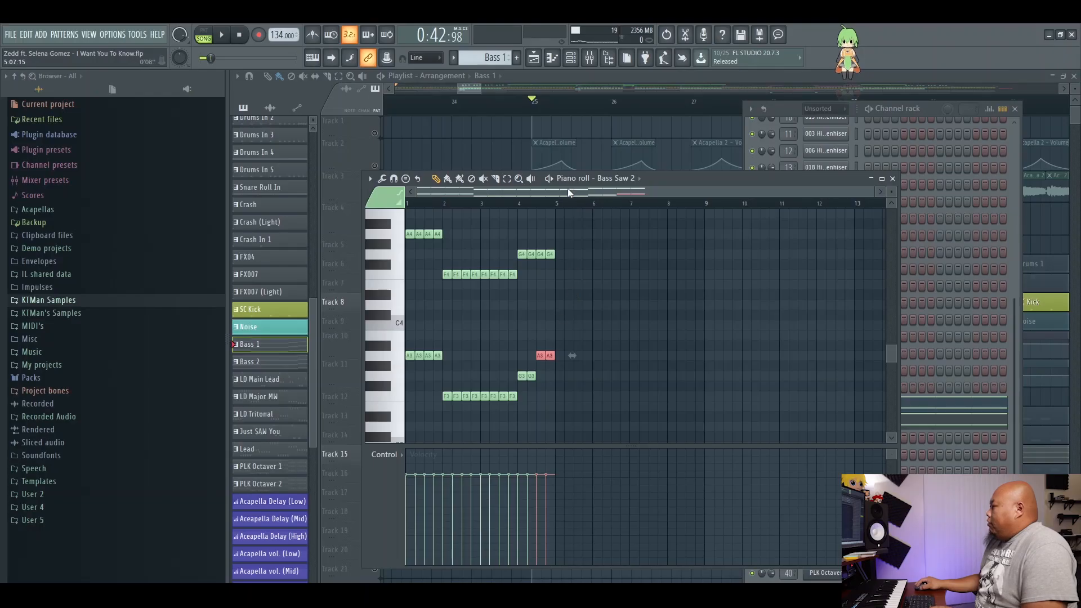
scroll(546, 213, "up", 3)
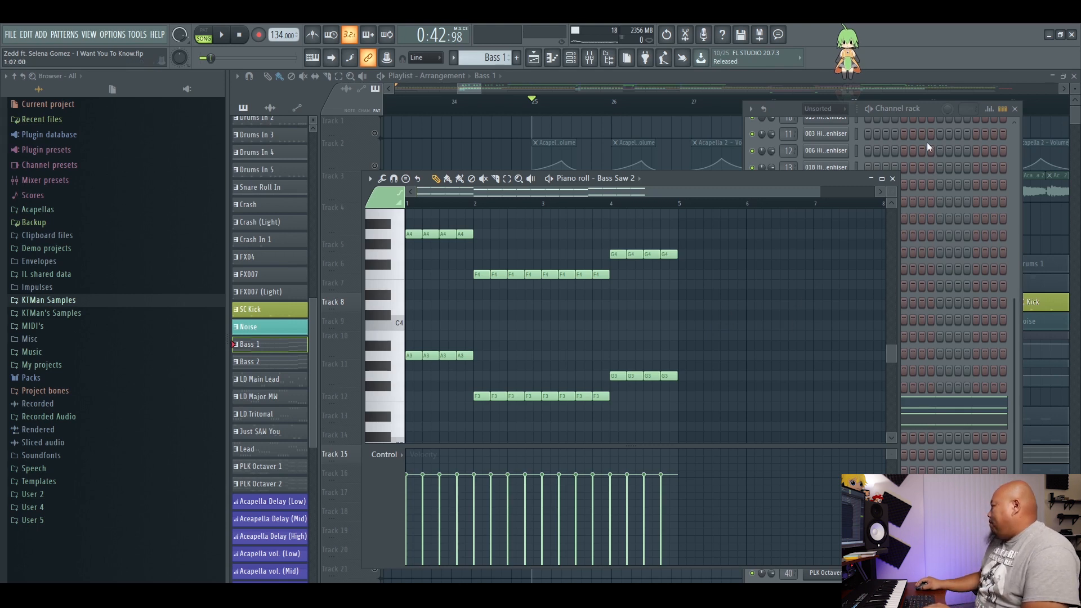
Open the LD 7 O'Clock notes in the piano roll and examine their low octaves.
left_click_drag(928, 115, 925, 96)
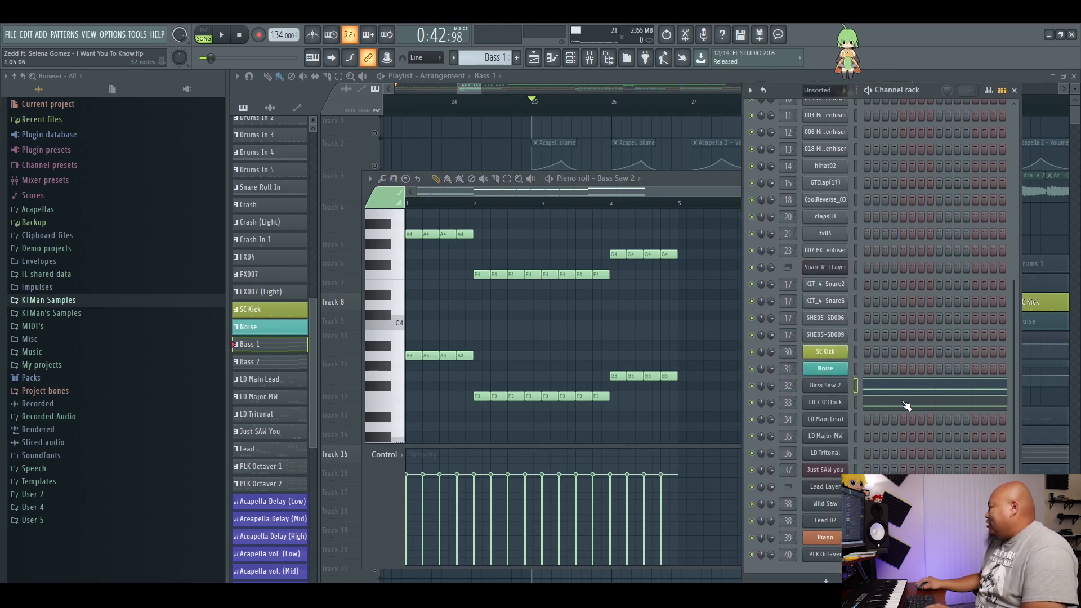
left_click(906, 406)
left_click(905, 405)
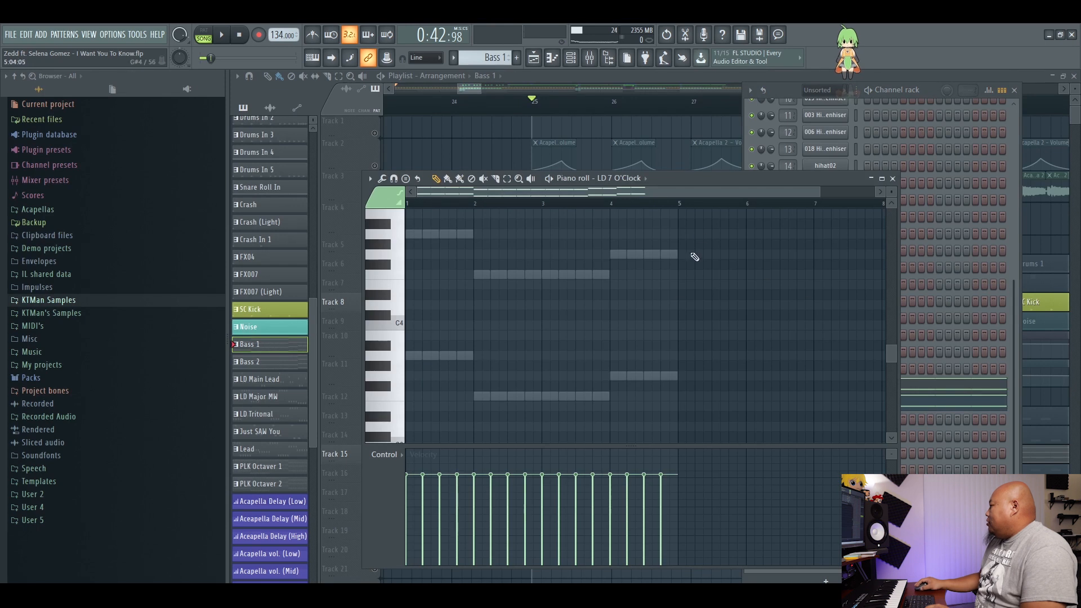
left_click_drag(700, 239, 643, 425)
left_click_drag(648, 387, 647, 407)
left_click(679, 377, "ctrl")
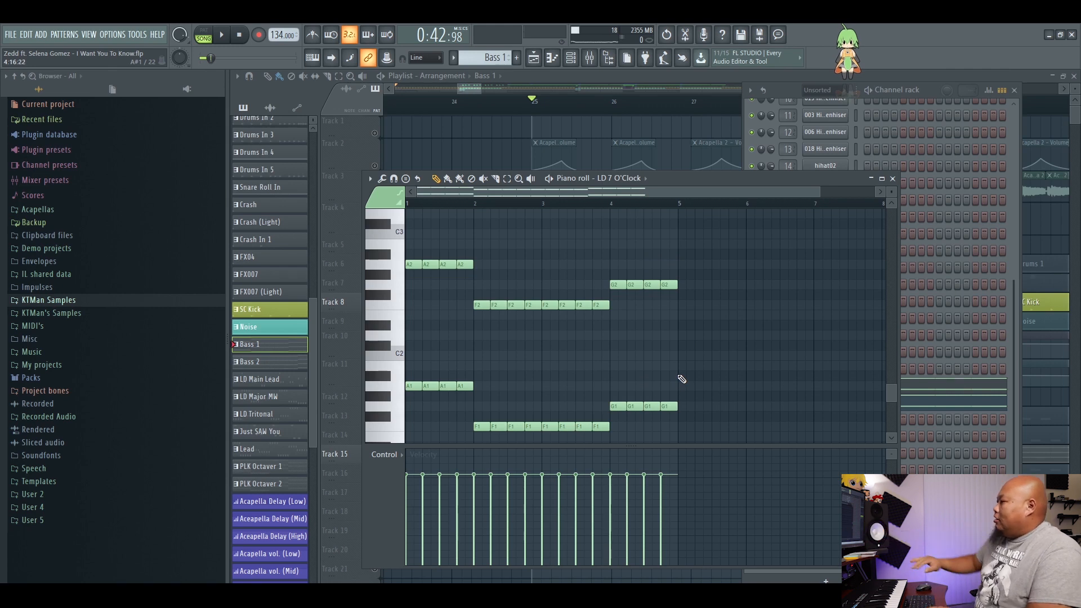
Play the bass section with the LD 7 O'Clock notes enlarged, and close the piano roll.
scroll(685, 191, "up", 2)
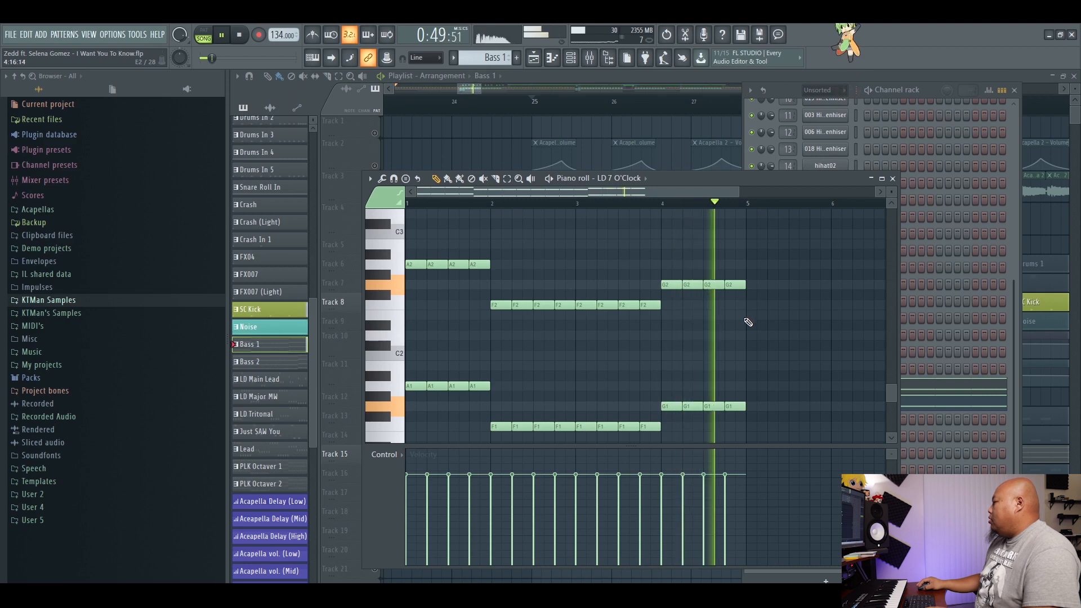
key("space")
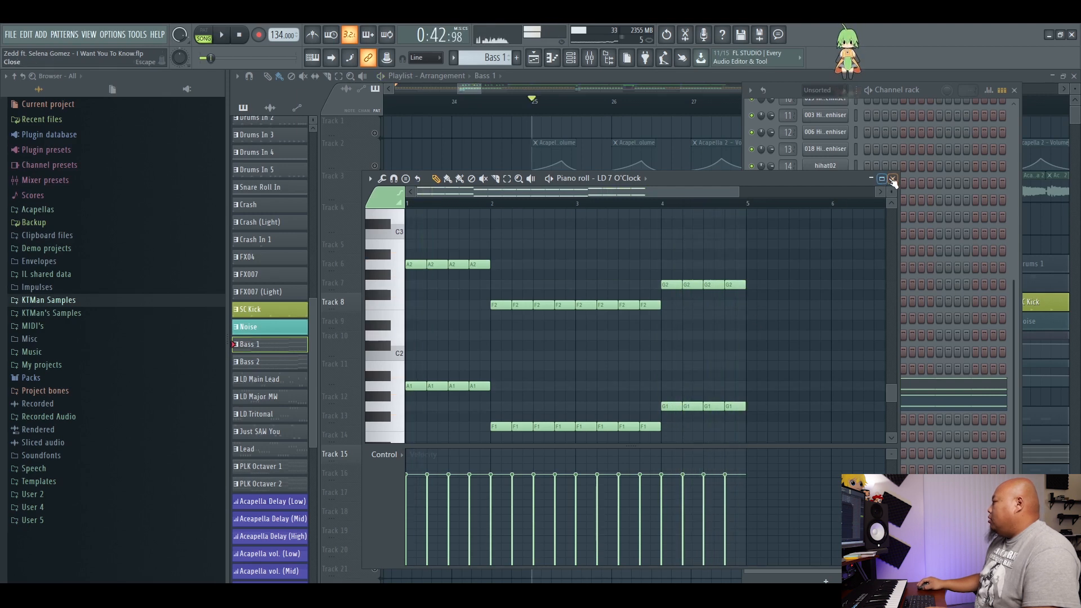
left_click(892, 178)
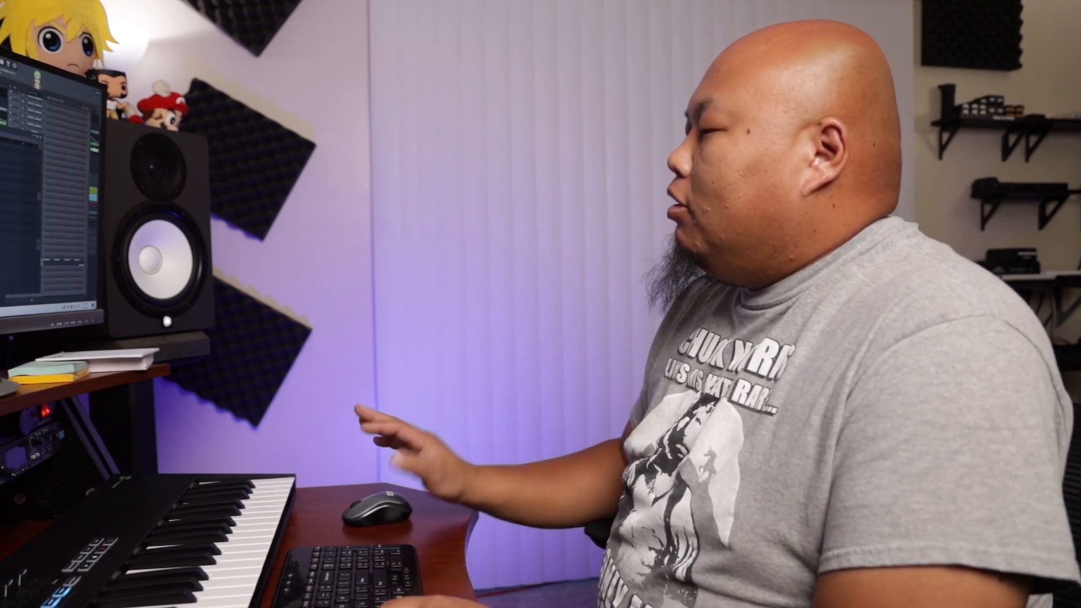
Play the Lead pattern's Lead Layer notes in the piano roll, and return to the full playlist.
key("space")
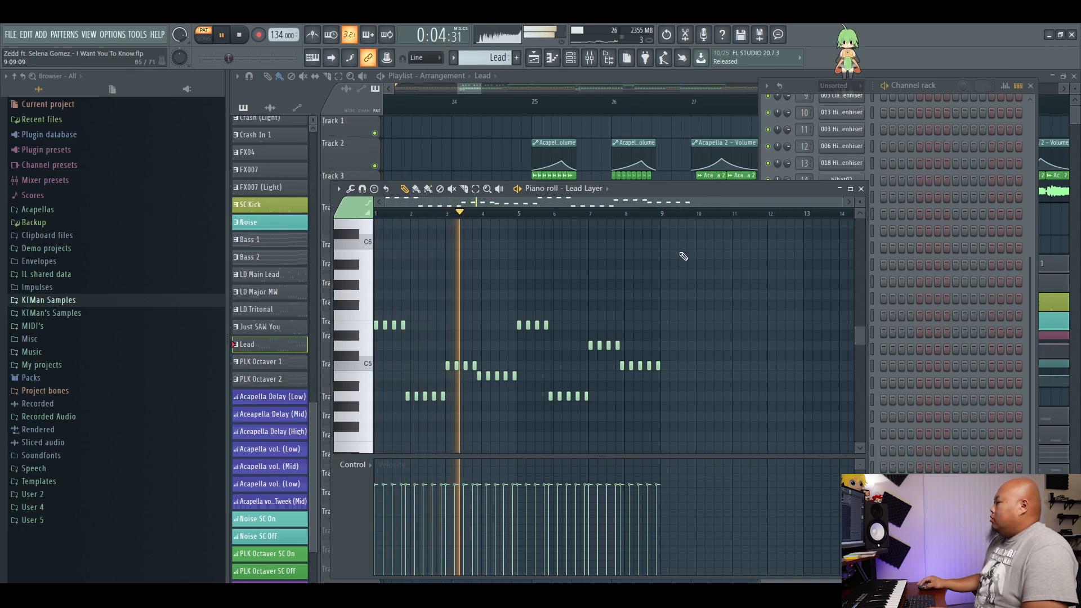
left_click_drag(945, 90, 968, 90)
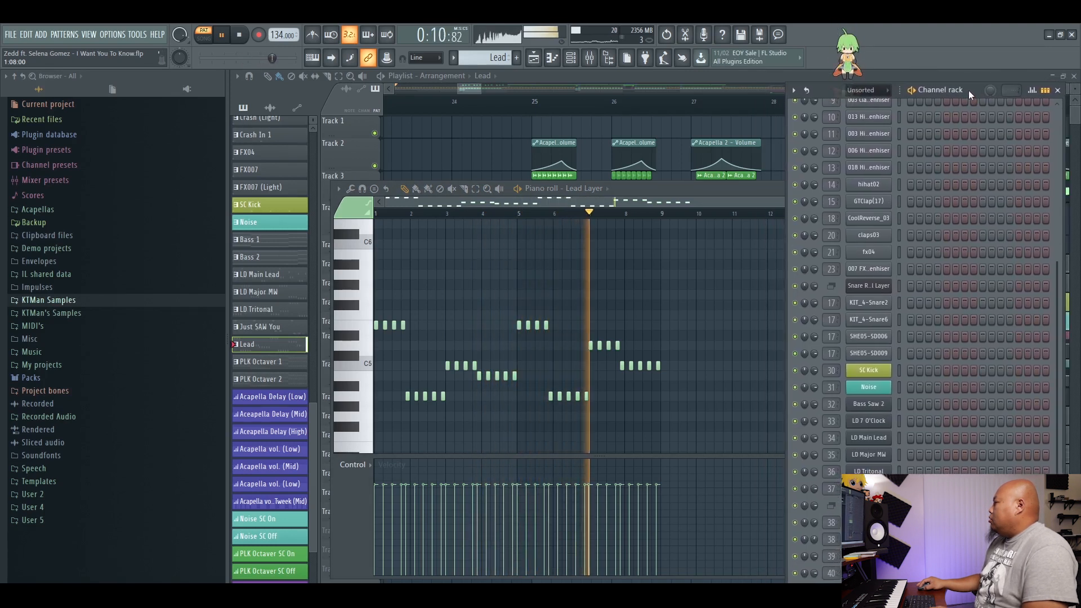
key("space")
left_click(747, 191)
left_click(752, 80)
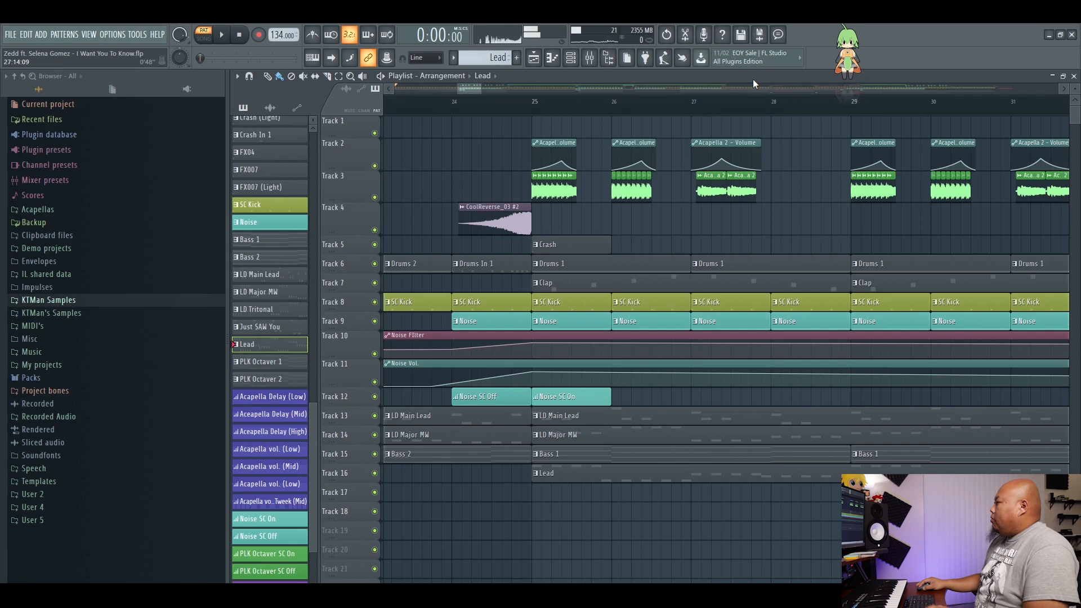
Examine the playlist arrangement around bar 41, where the Acapella clip begins.
left_click_drag(471, 88, 605, 89)
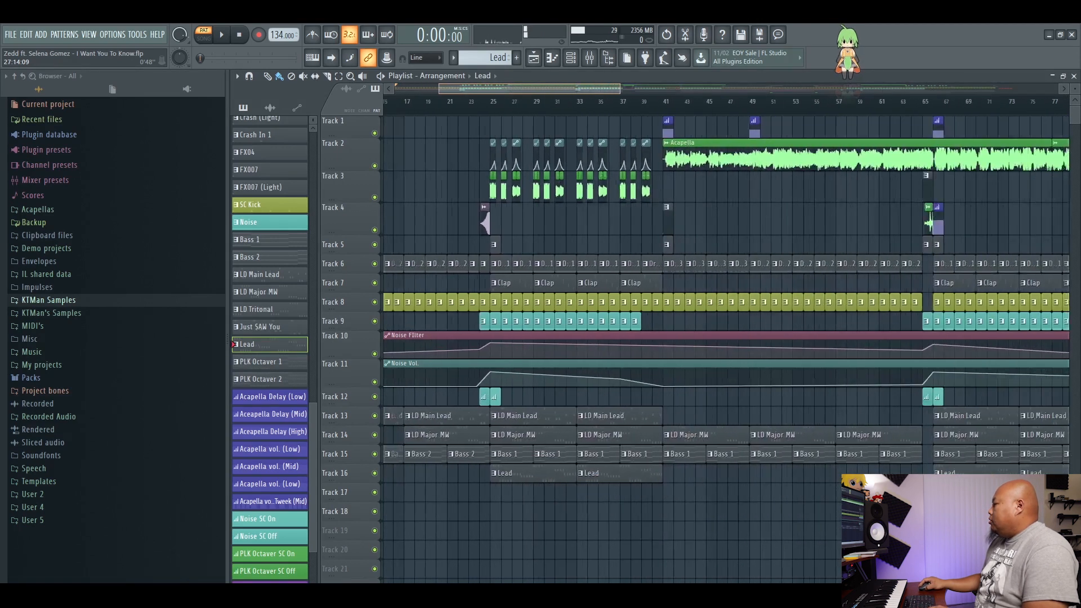
scroll(690, 296, "up", 6)
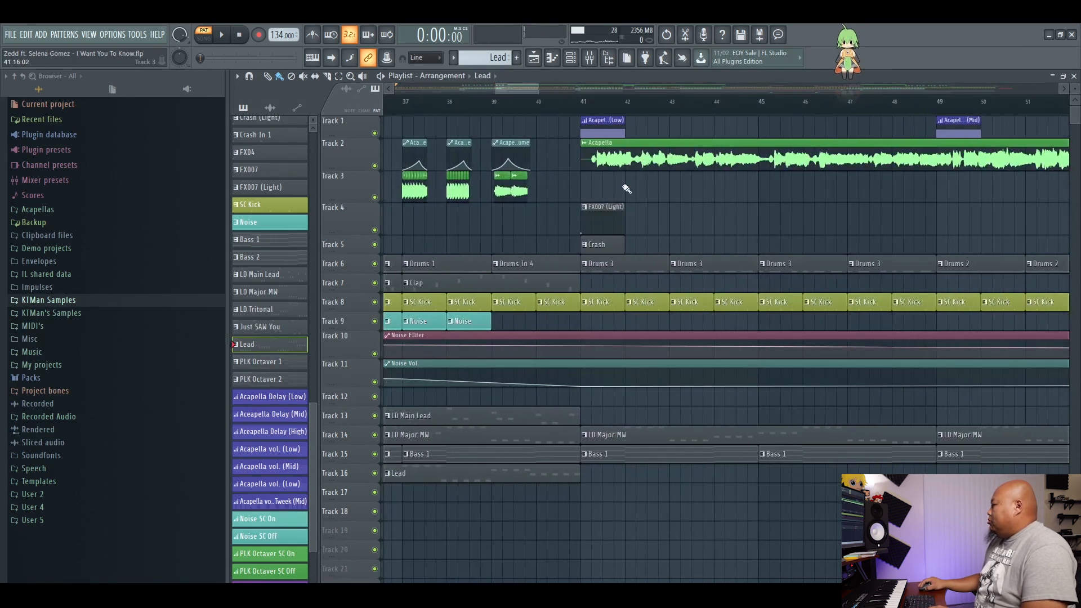
scroll(645, 97, "down", 5)
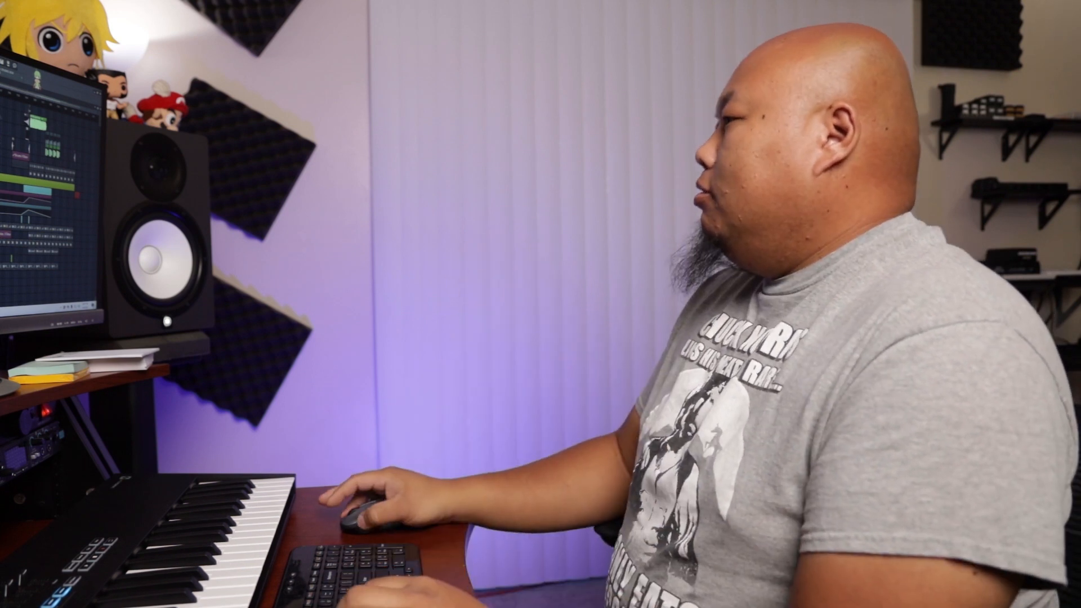
Play the arrangement from about bar 133 into the second-to-last Acapella section, and survey the closing part of the playlist.
scroll(51, 185, "up", 3)
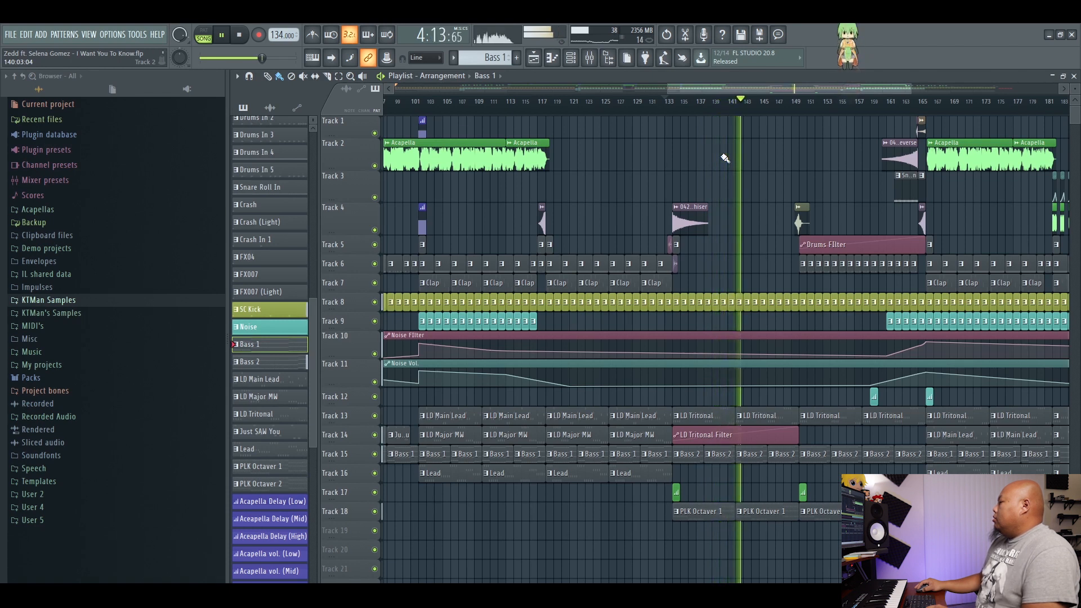
left_click_drag(755, 85, 850, 90)
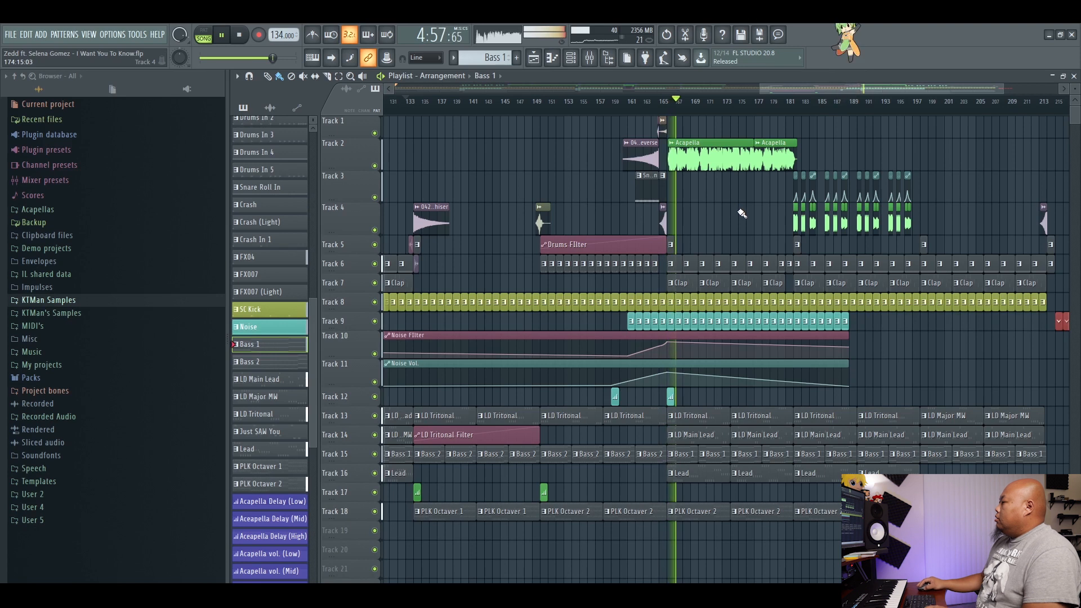
key("space")
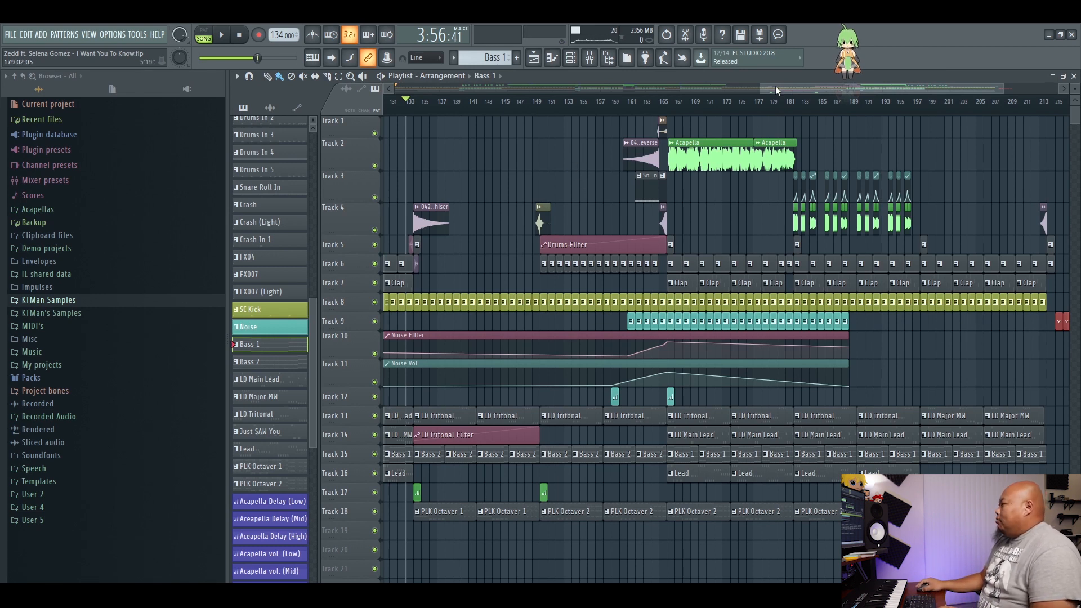
scroll(776, 90, "down", 2)
scroll(776, 90, "up", 1)
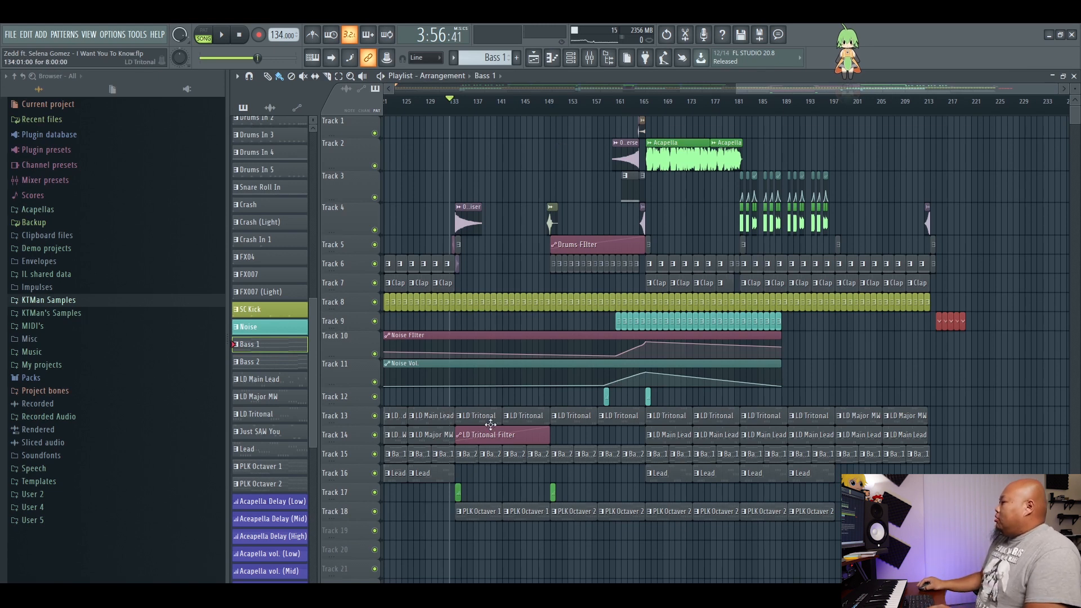
Open the LD Tritonal pattern's notes in the piano roll and play them through.
double_click(484, 417)
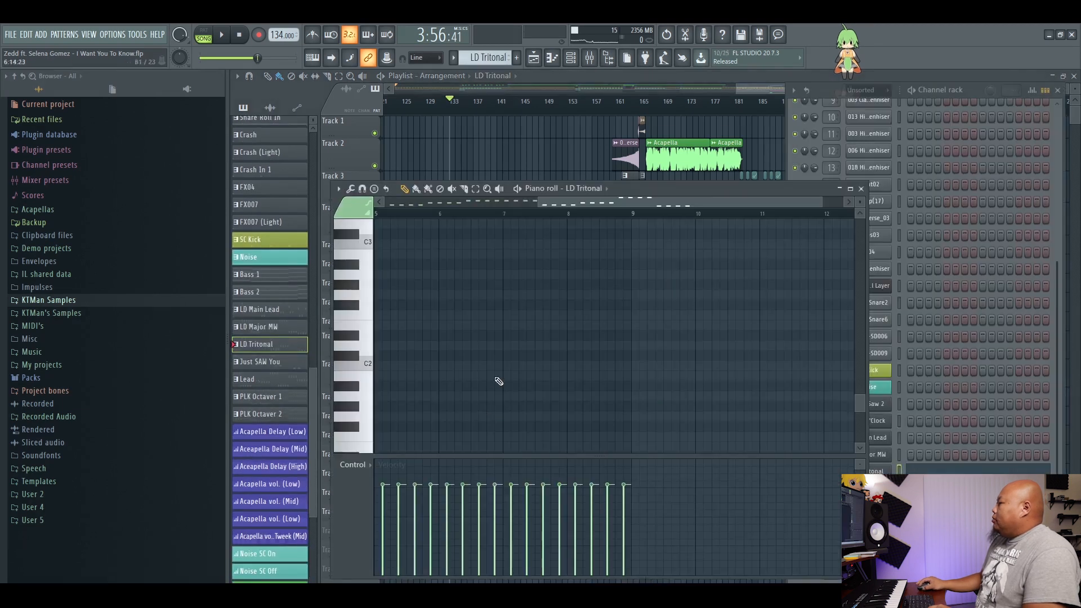
scroll(625, 289, "up", 5)
scroll(613, 229, "down", 3)
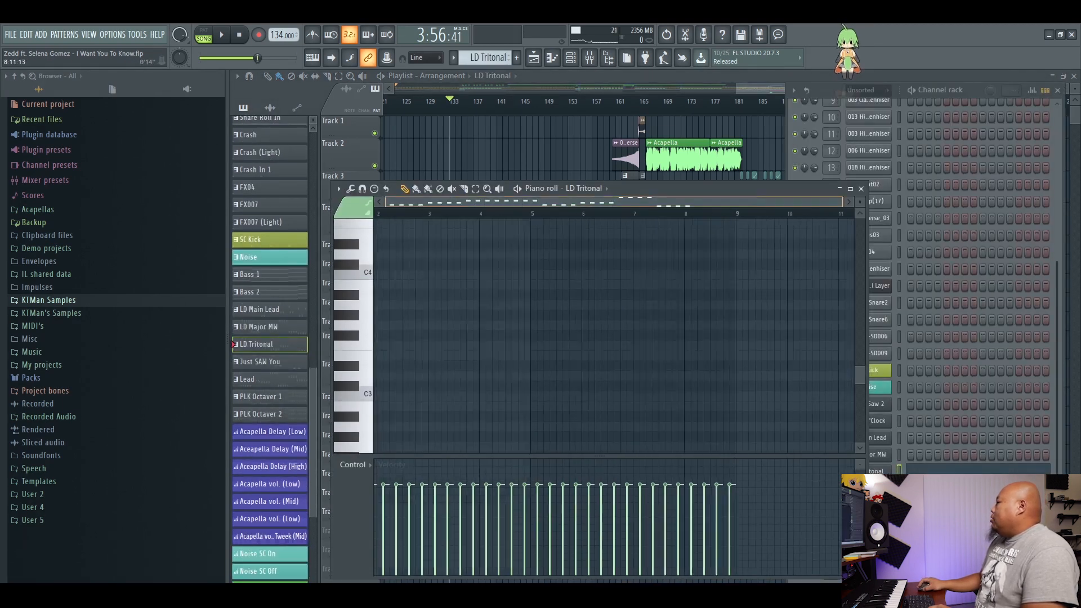
scroll(531, 282, "up", 12)
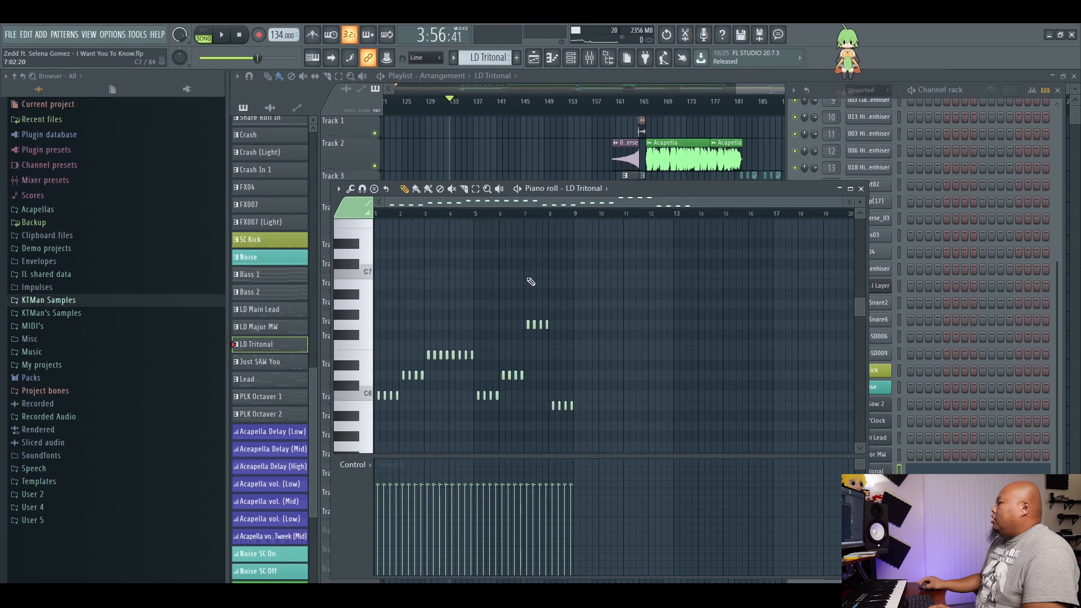
key("space")
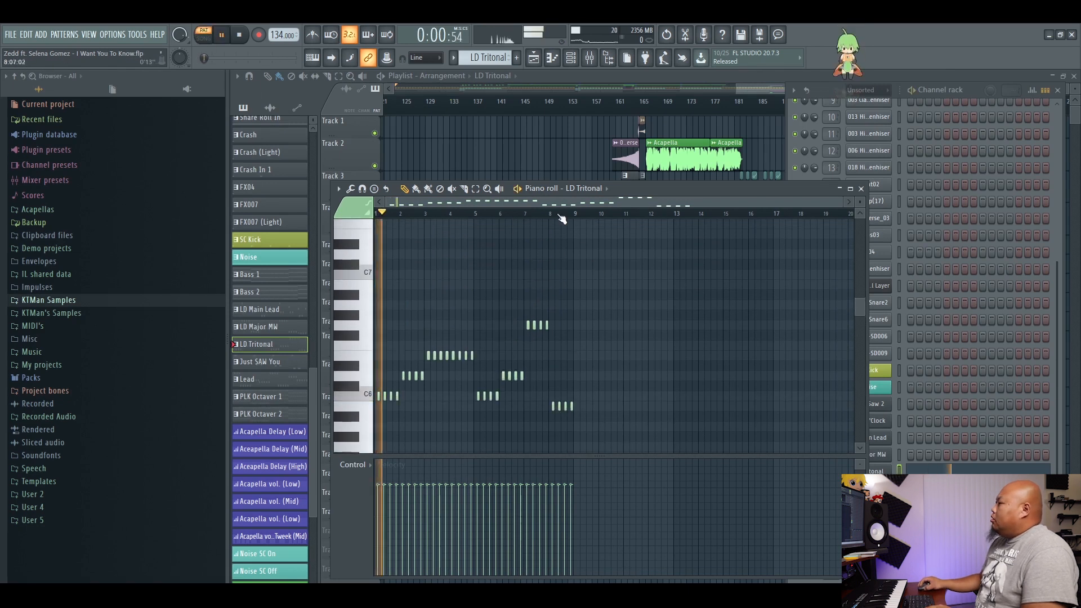
scroll(569, 221, "up", 2)
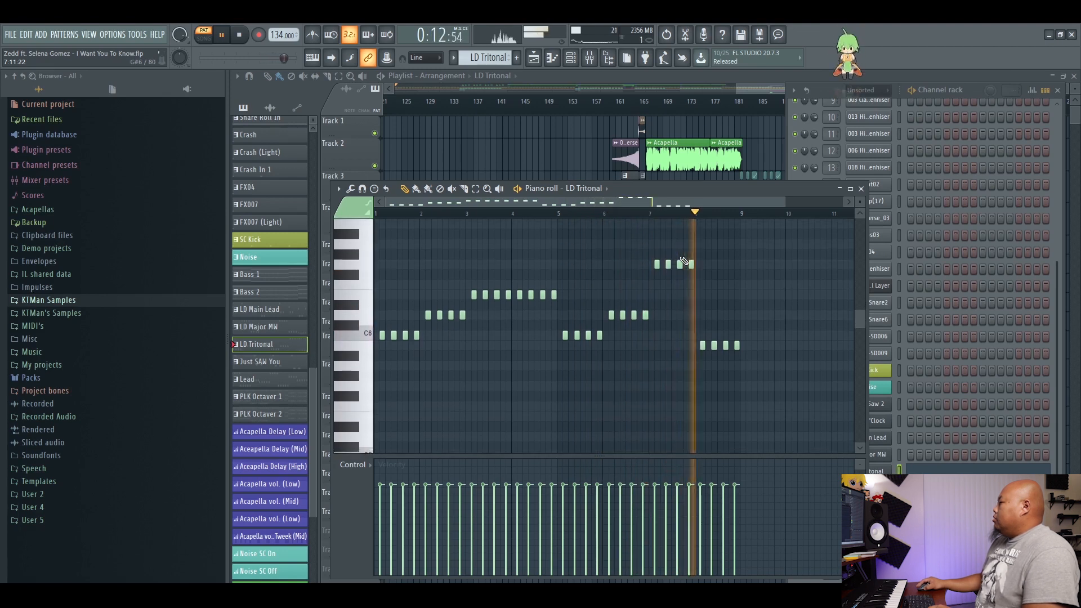
scroll(693, 271, "down", 2)
key("space")
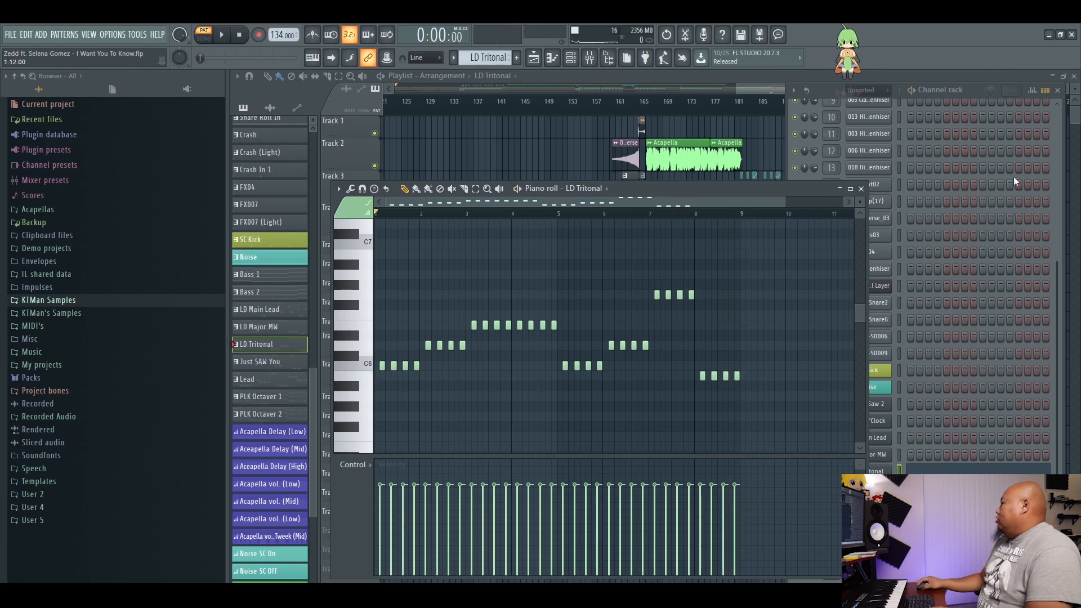
View the LD Tritonal channel's Spire synth settings, close the plugin, and return to the full playlist.
left_click(971, 93)
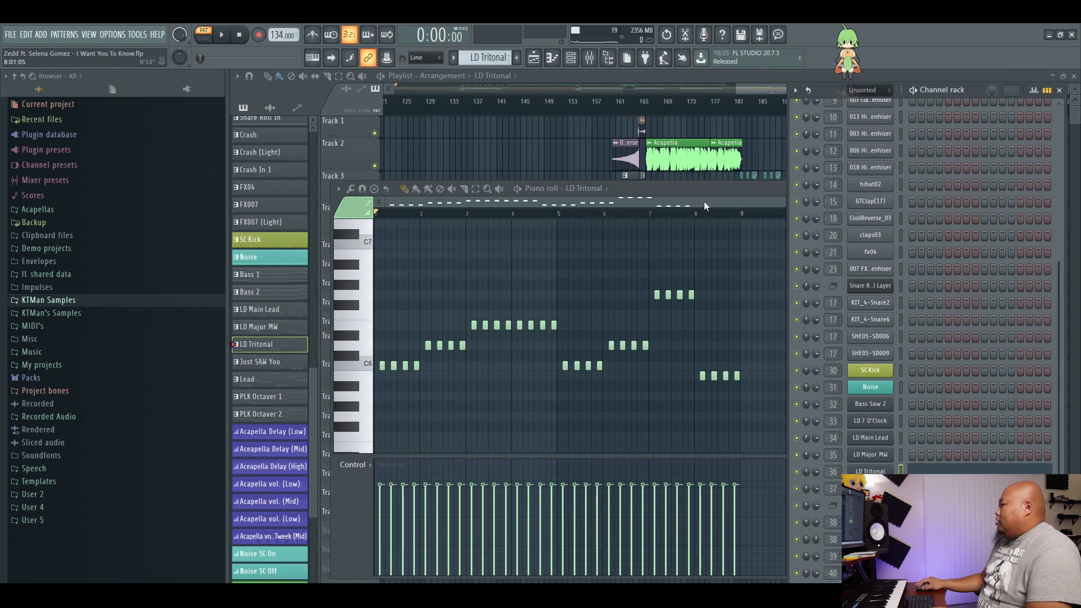
left_click(867, 470)
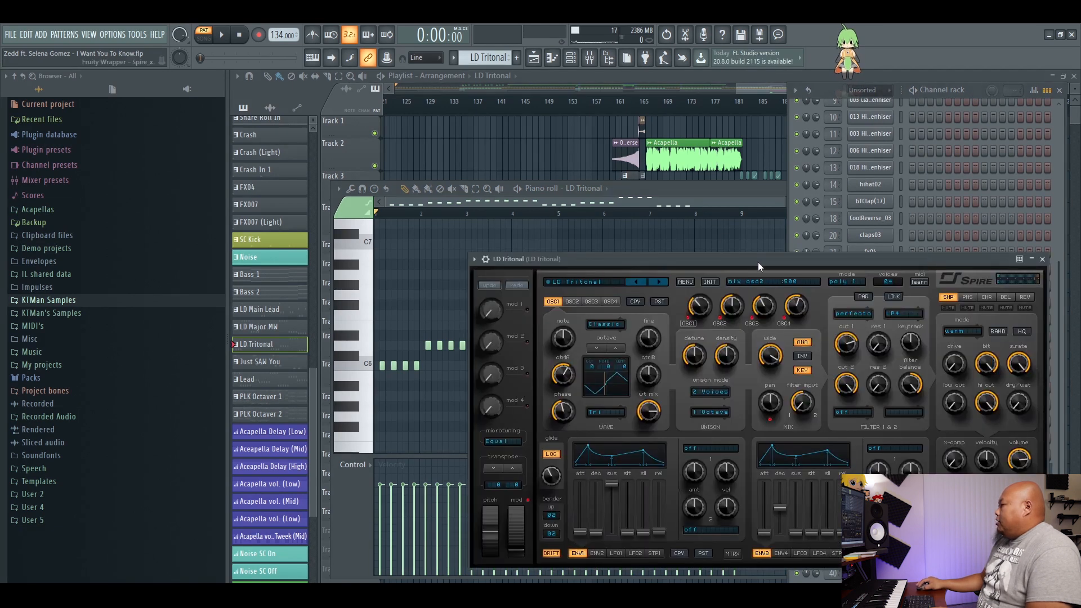
left_click_drag(758, 262, 772, 292)
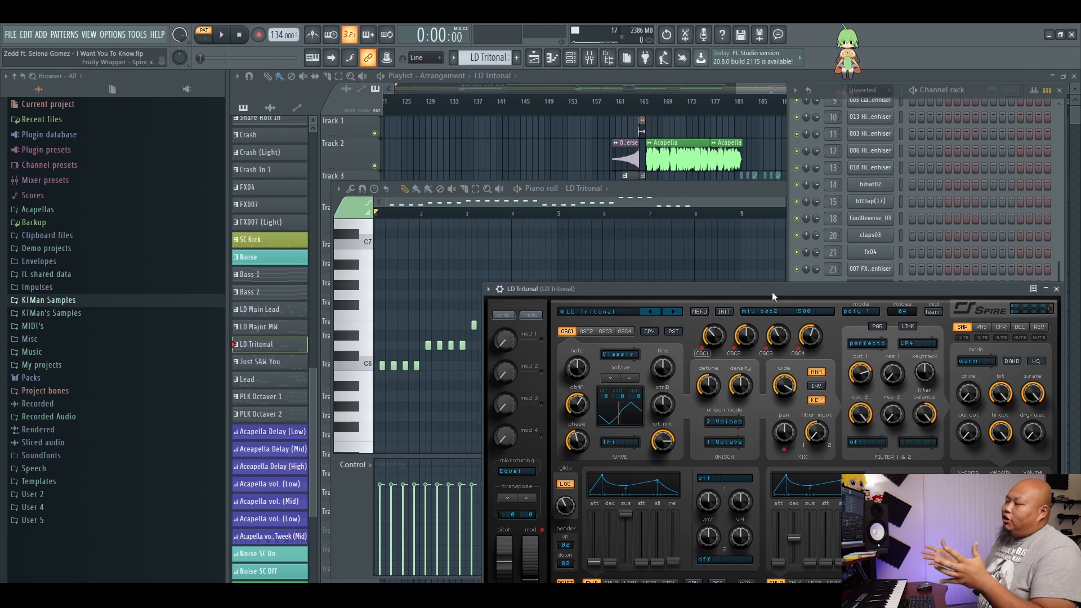
left_click(1057, 289)
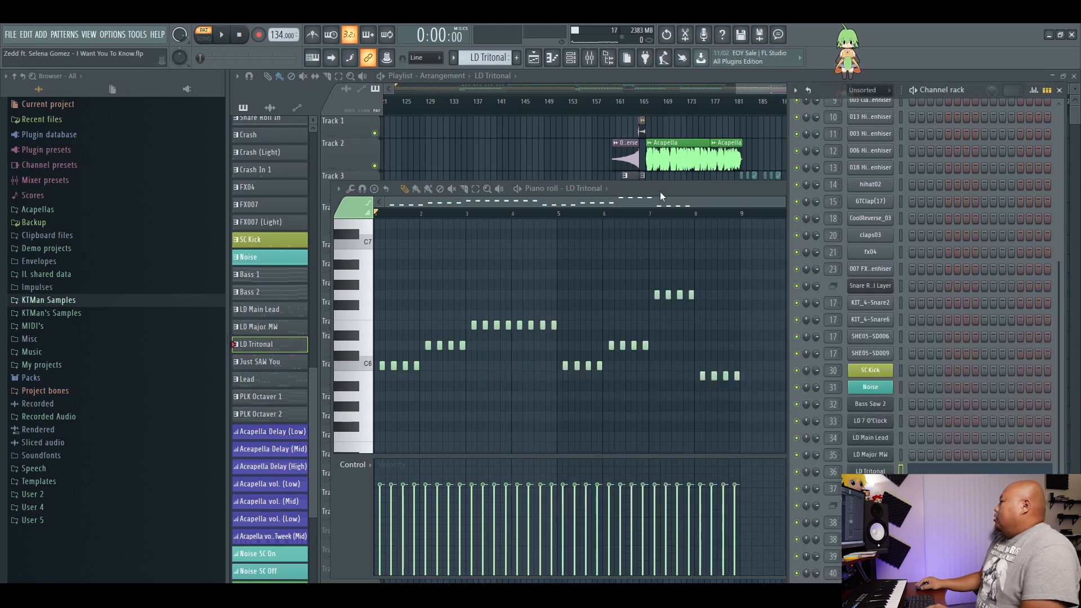
left_click(660, 191)
left_click(777, 78)
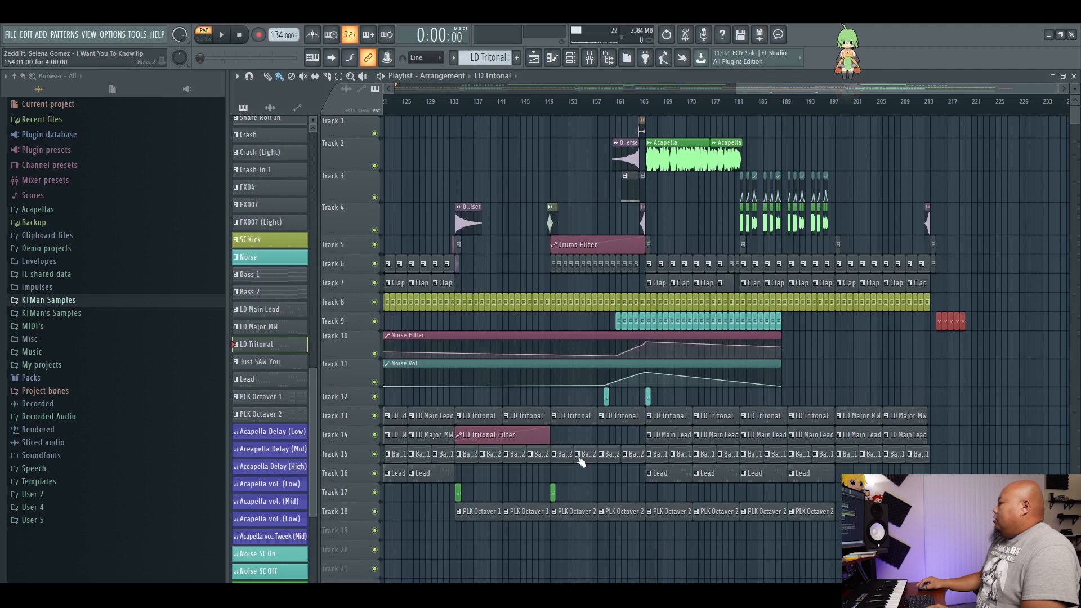
Play the PLK Octaver 1 pattern's notes in the piano roll, and return to the playlist.
double_click(478, 516)
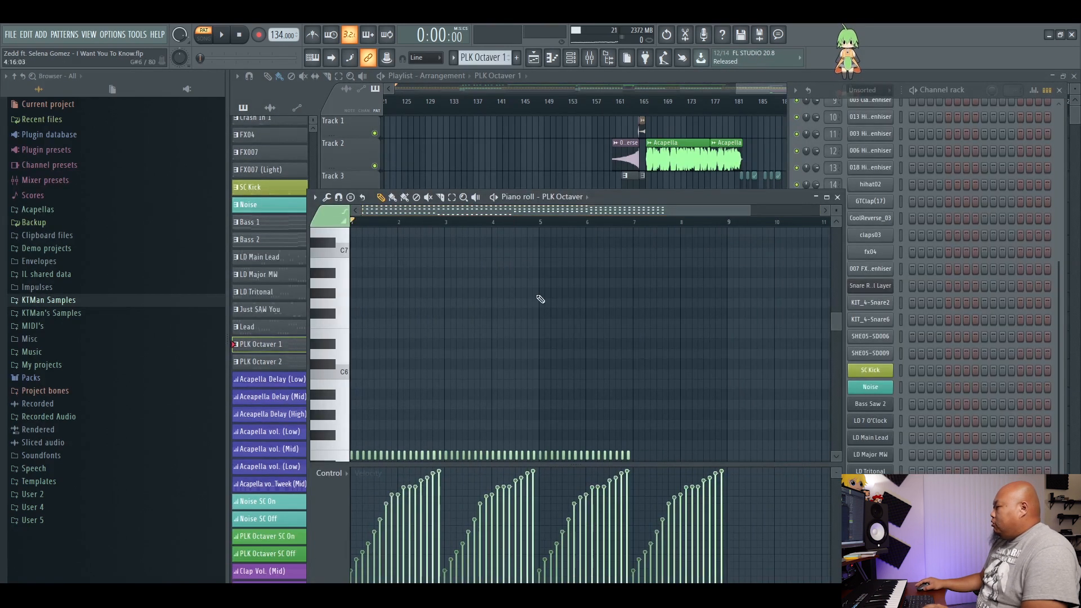
scroll(540, 306, "down", 1)
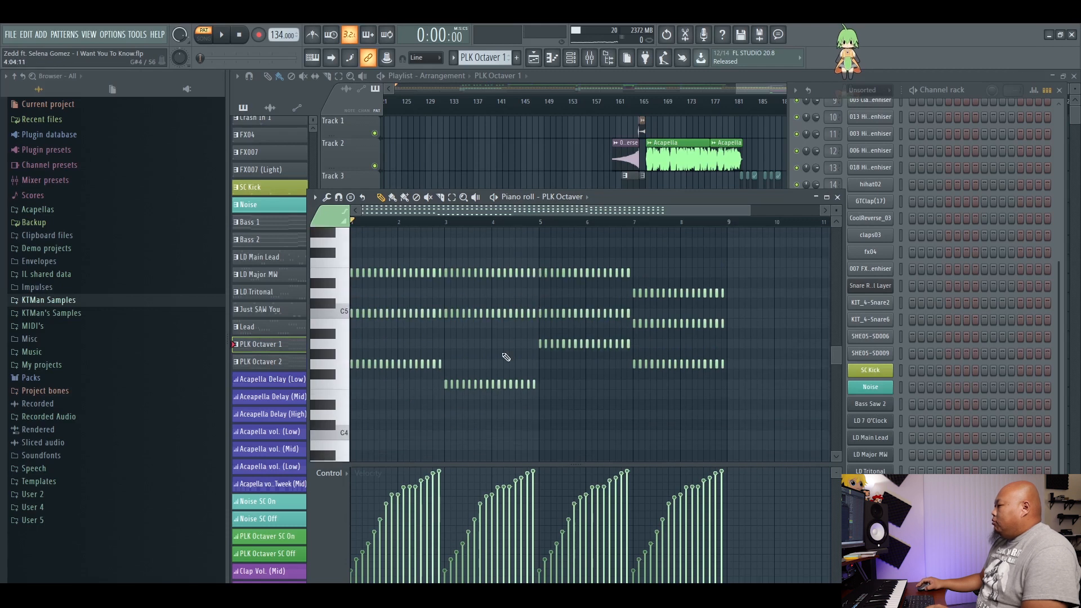
key("space")
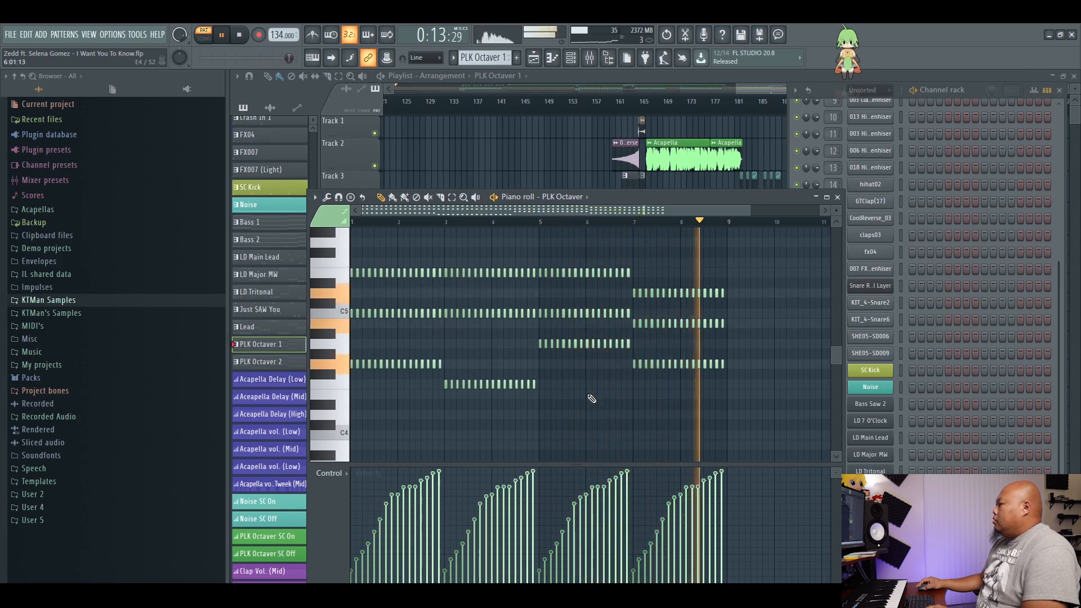
key("space")
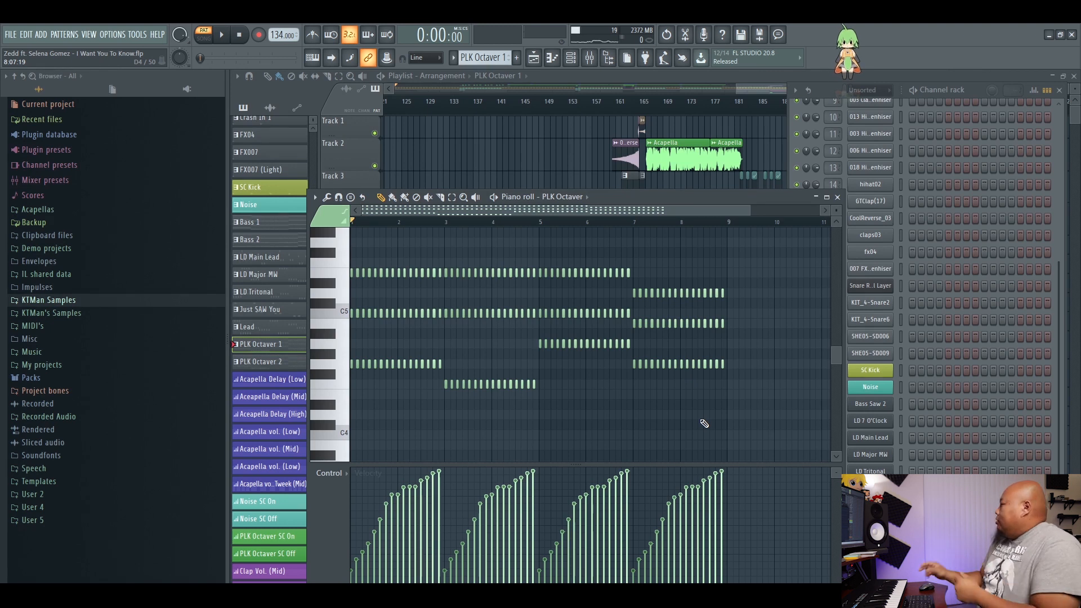
left_click(713, 77)
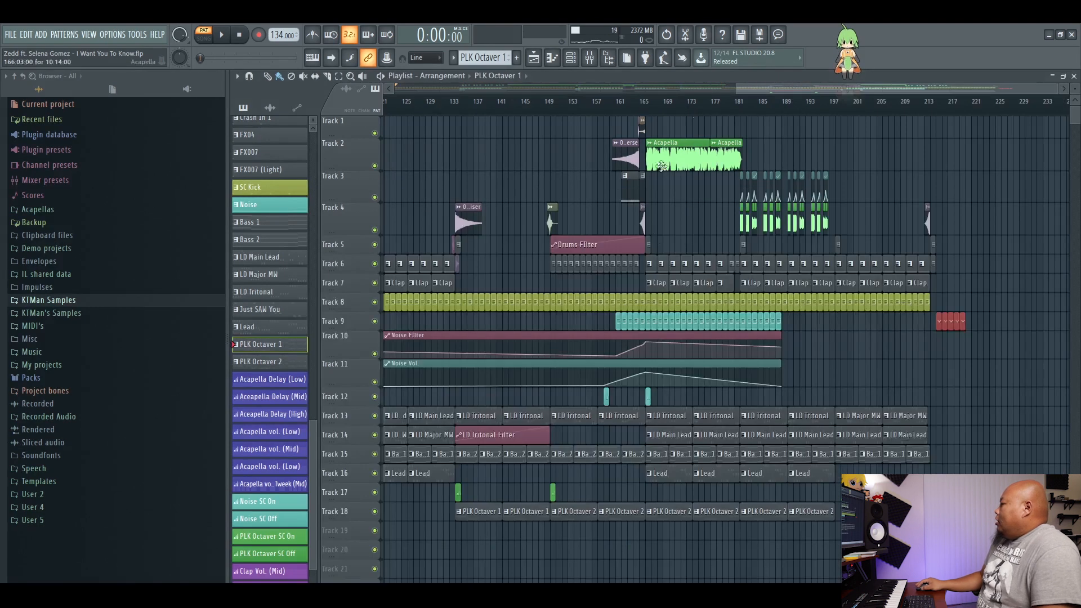
Play the PLK Octaver 2 pattern's notes in the piano roll, and return to the playlist.
double_click(606, 515)
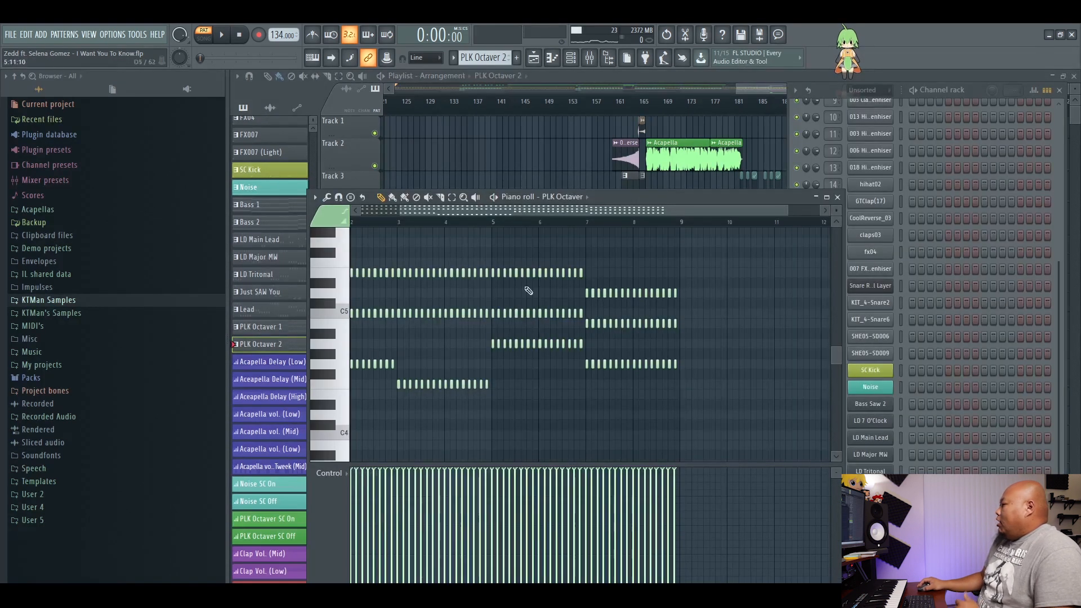
key("space")
scroll(756, 394, "up", 1)
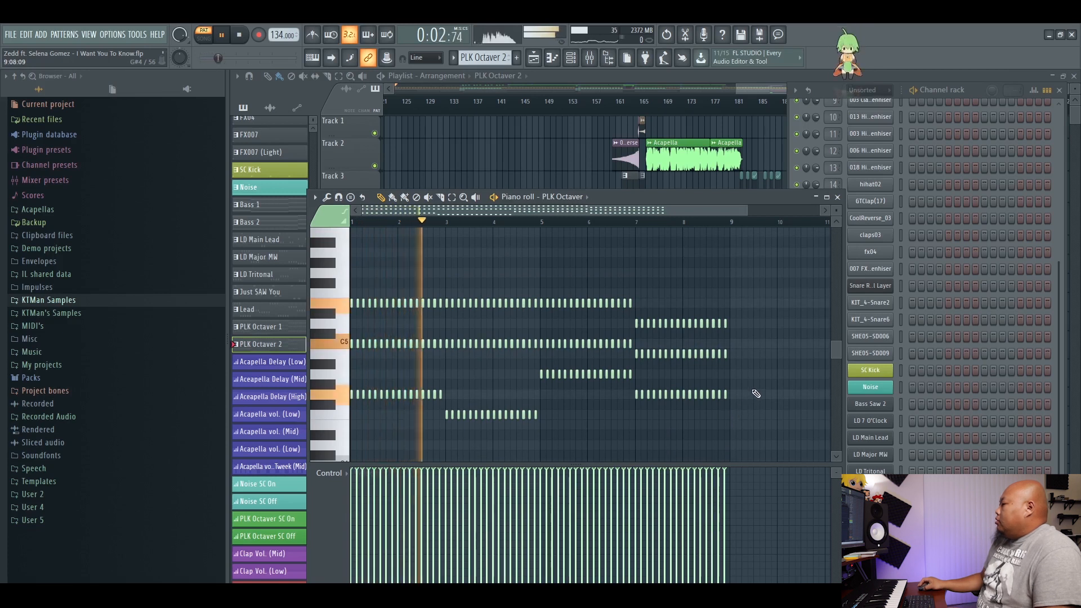
key("space")
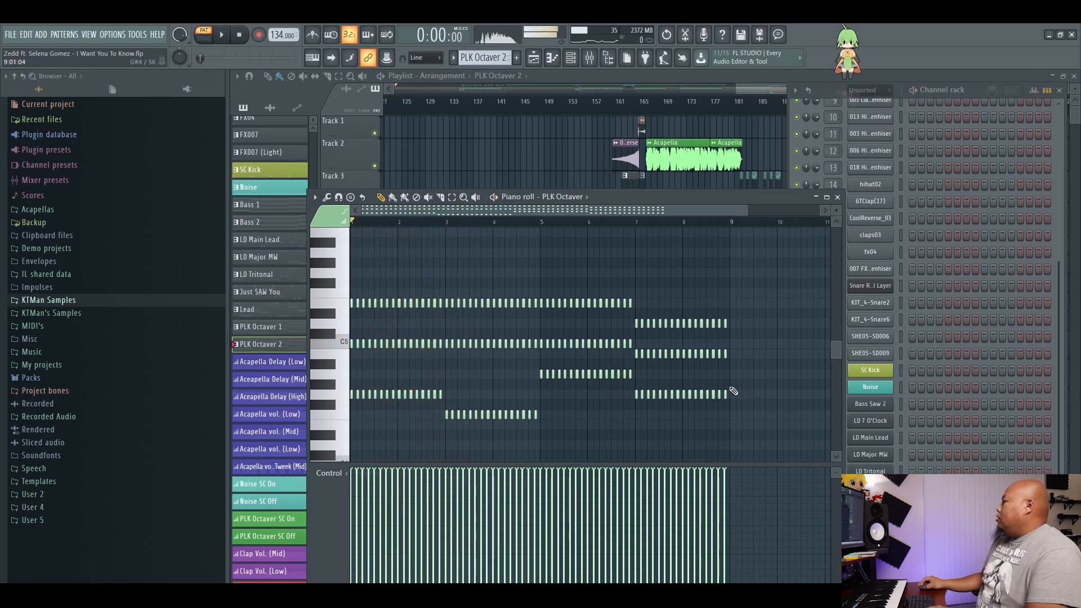
left_click(730, 81)
Audition only the Track 18 plucks with the Track 8 SC Kick from bar 149, and re-enable all the tracks.
right_click(375, 511)
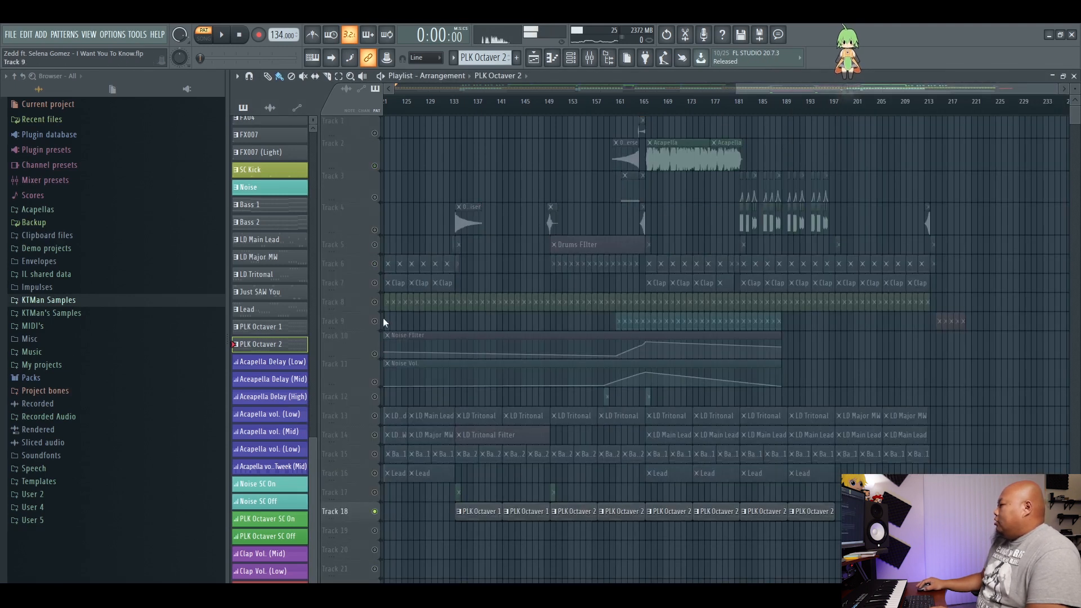
left_click(375, 302)
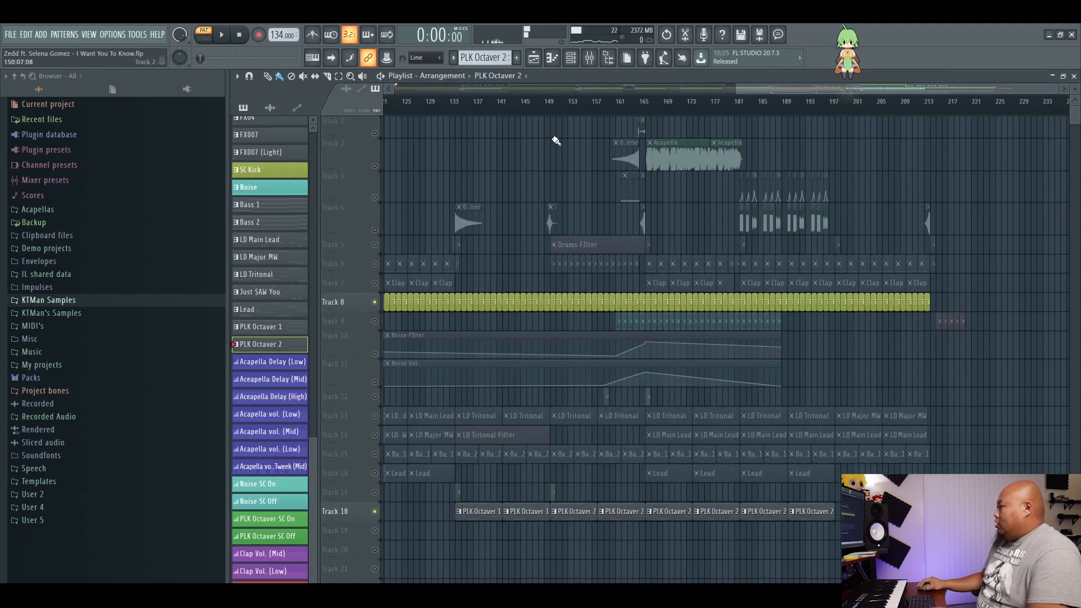
left_click(550, 111)
key("space")
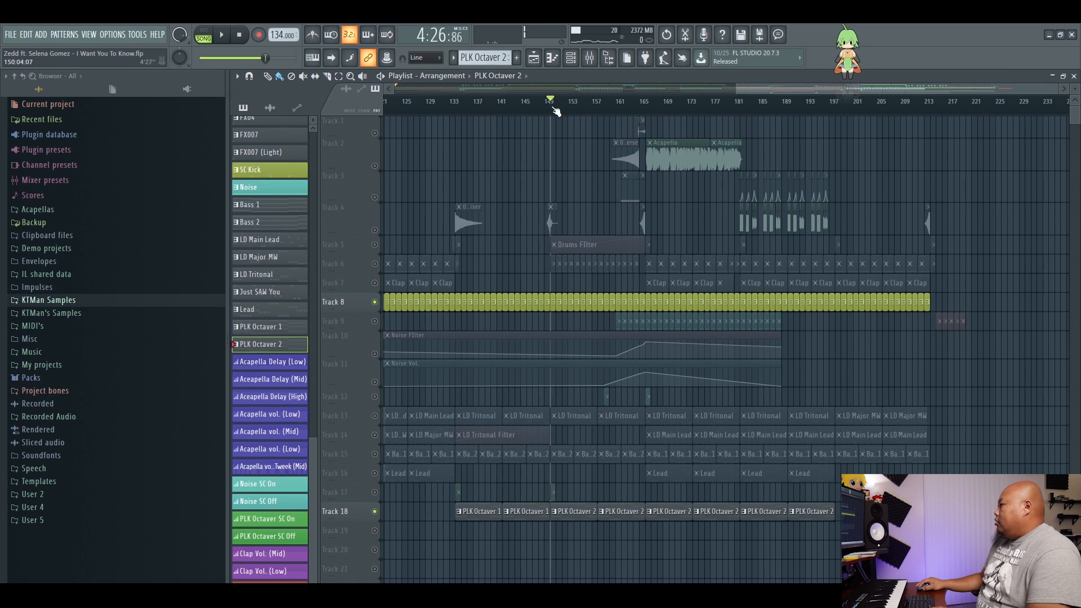
left_click_drag(749, 89, 776, 132)
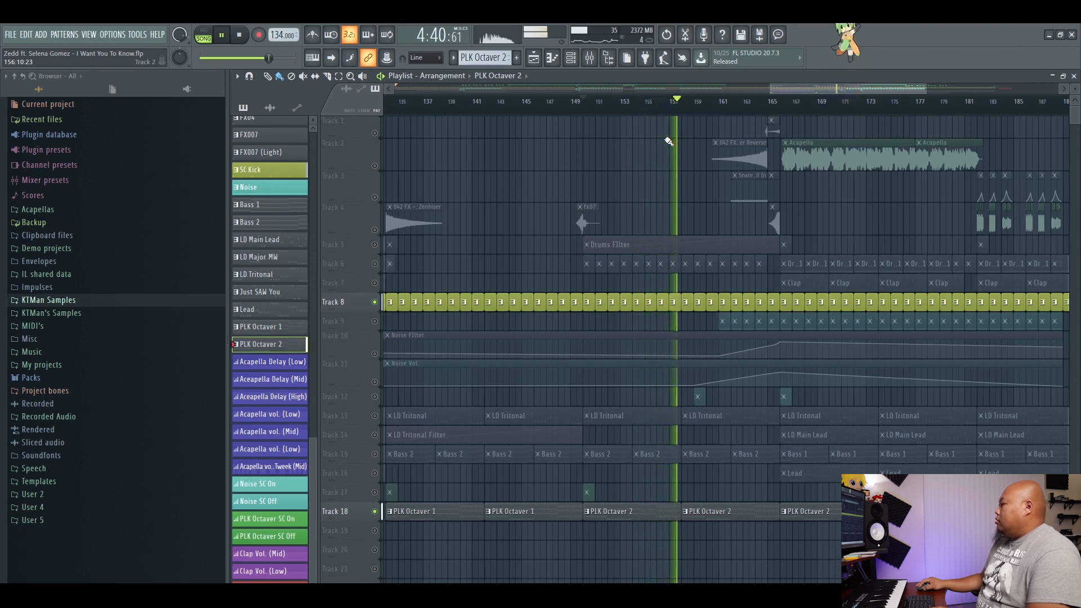
key("space")
left_click(375, 302, "ctrl")
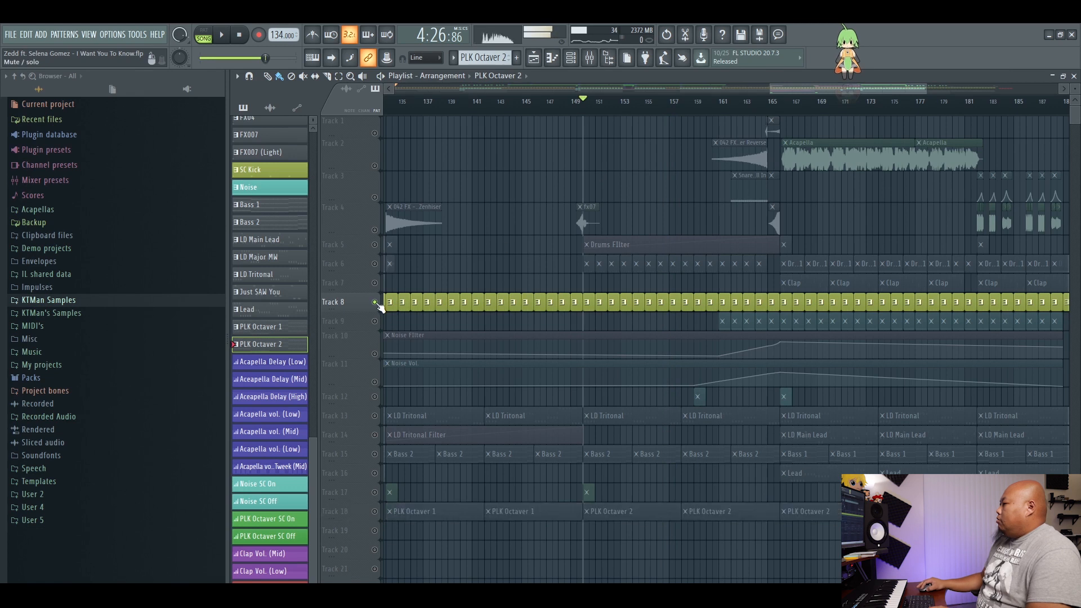
left_click(374, 302, "ctrl")
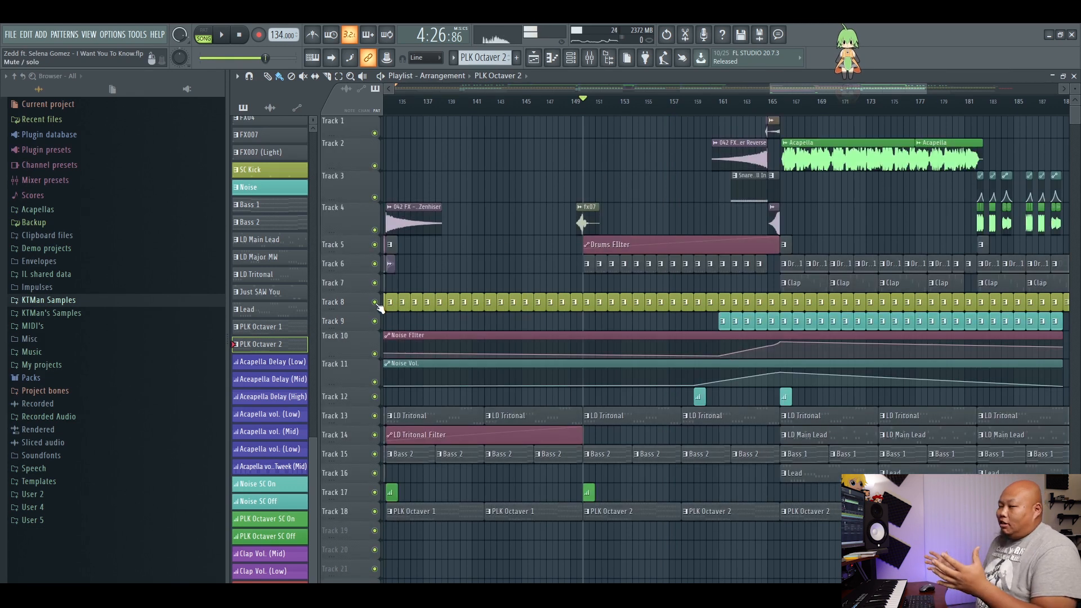
Examine the playlist arrangement and the pattern list, with the song position placed at bar 197.
left_click_drag(800, 87, 823, 97)
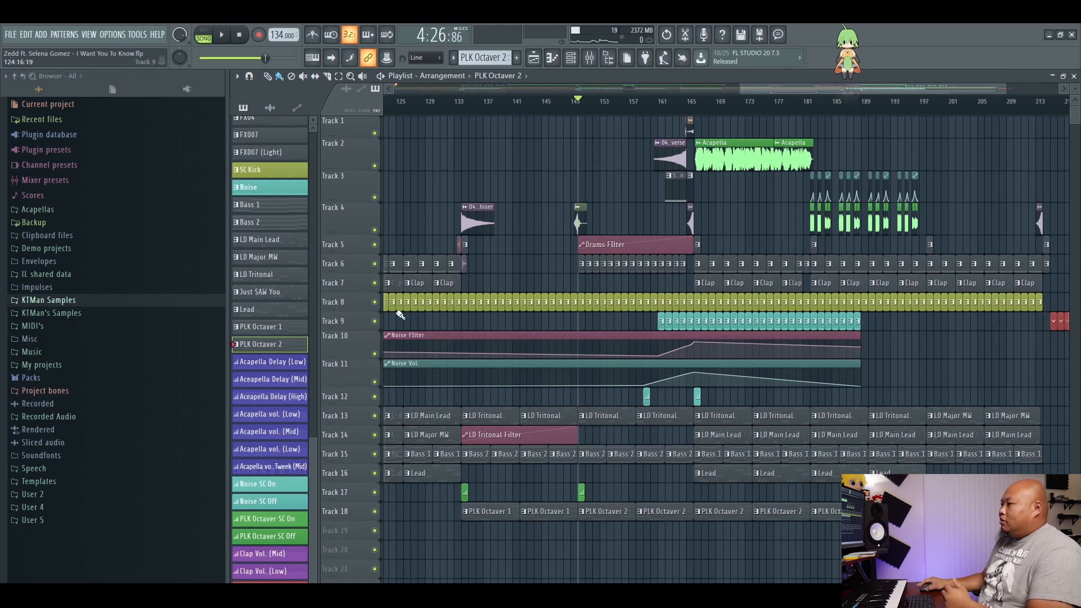
scroll(298, 417, "up", 2)
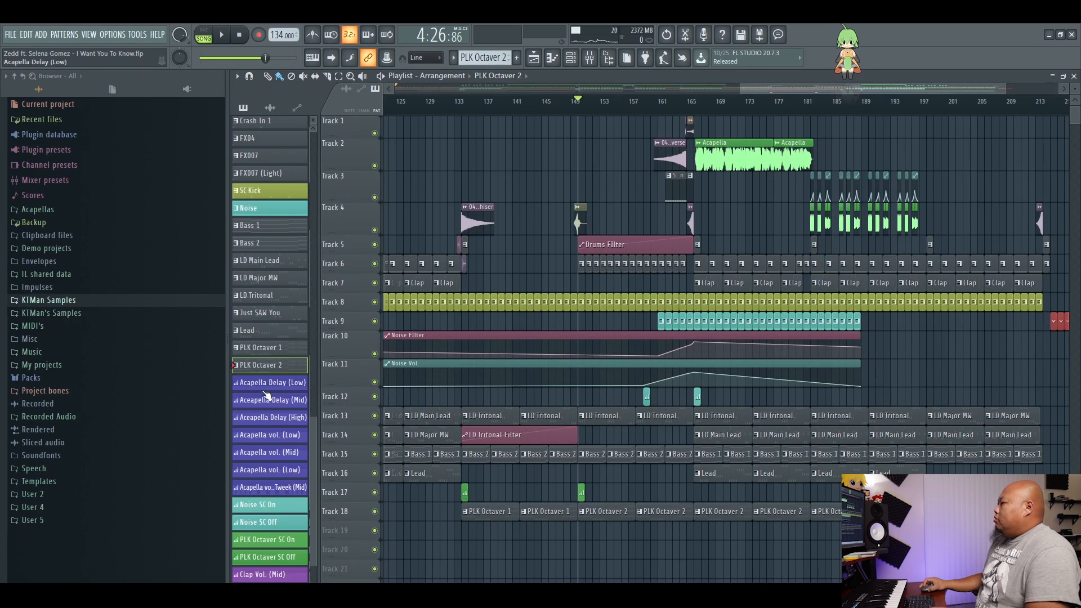
scroll(266, 394, "up", 15)
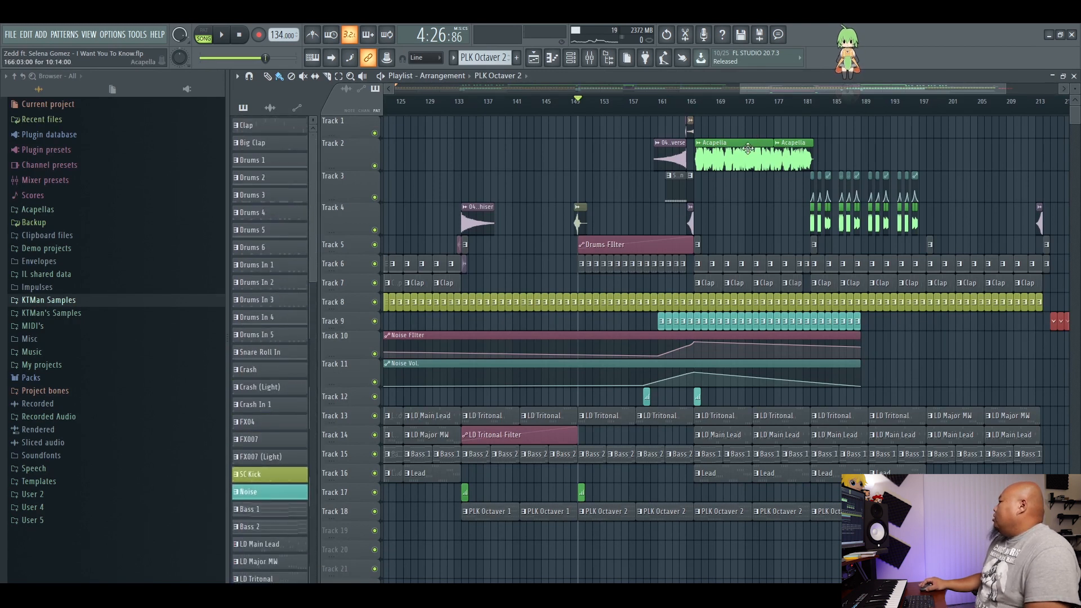
left_click_drag(744, 101, 929, 137)
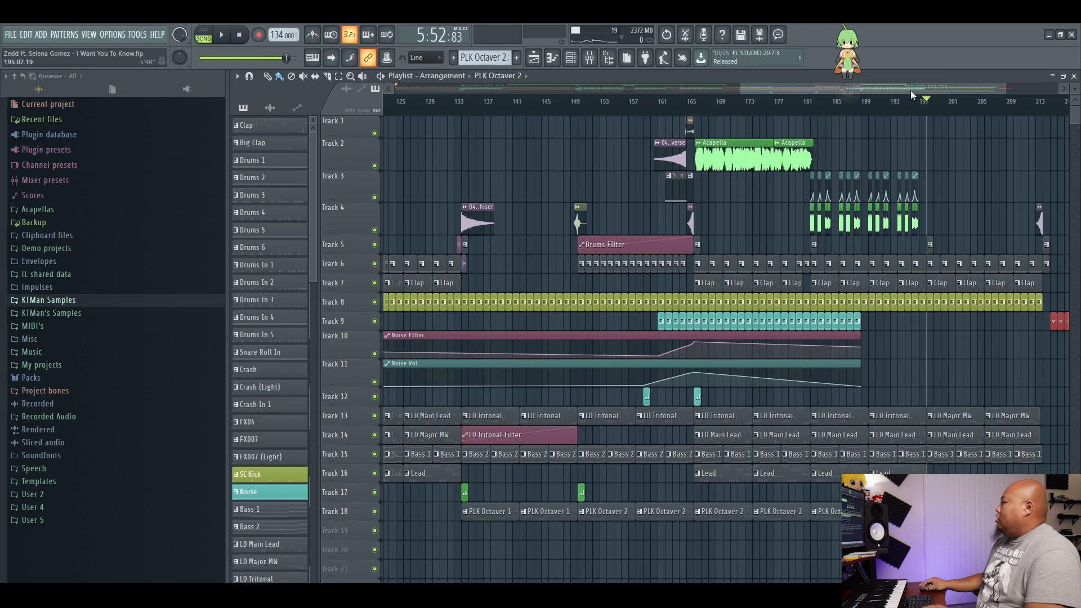
scroll(912, 96, "down", 3)
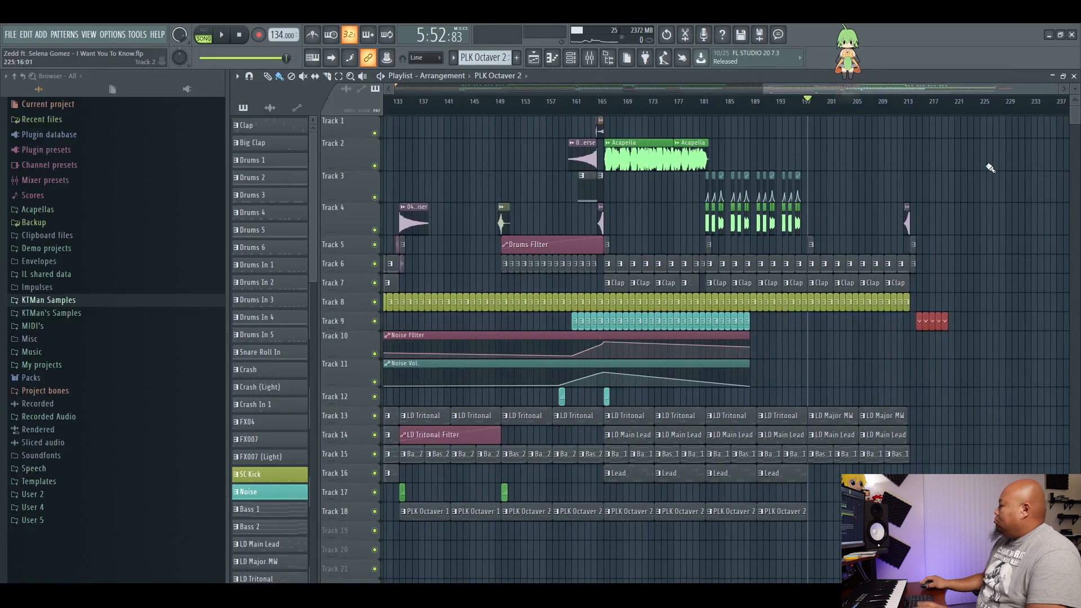
scroll(870, 89, "down", 5)
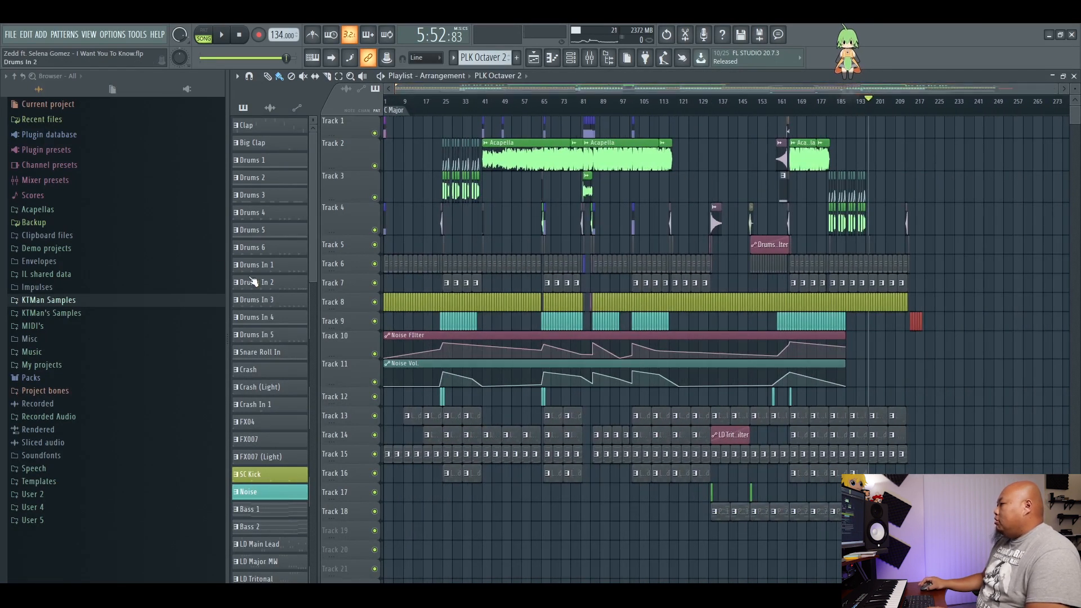
scroll(254, 292, "down", 6)
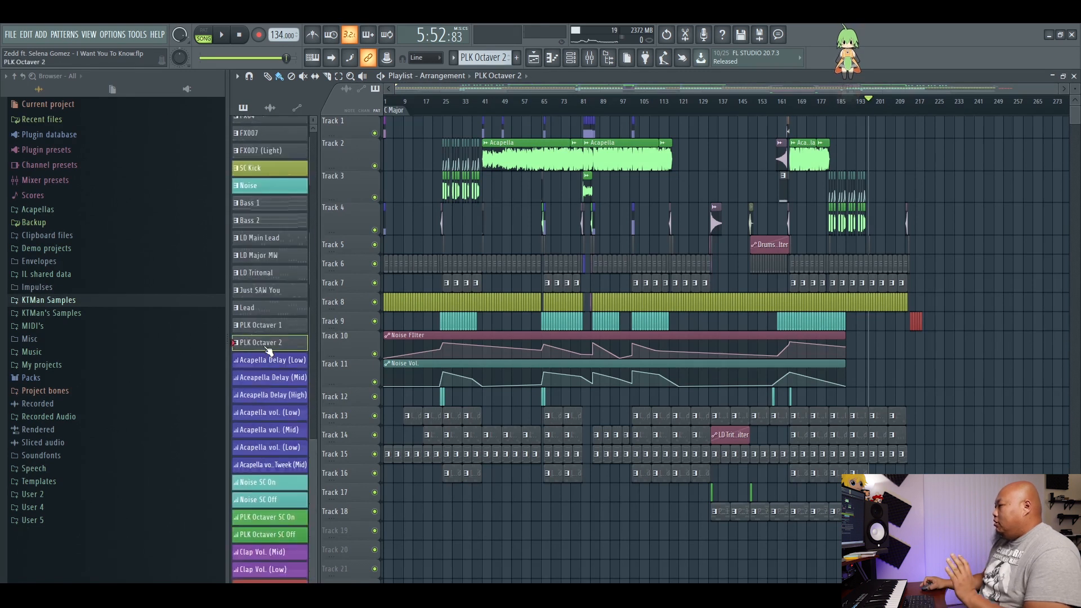
scroll(266, 366, "up", 6)
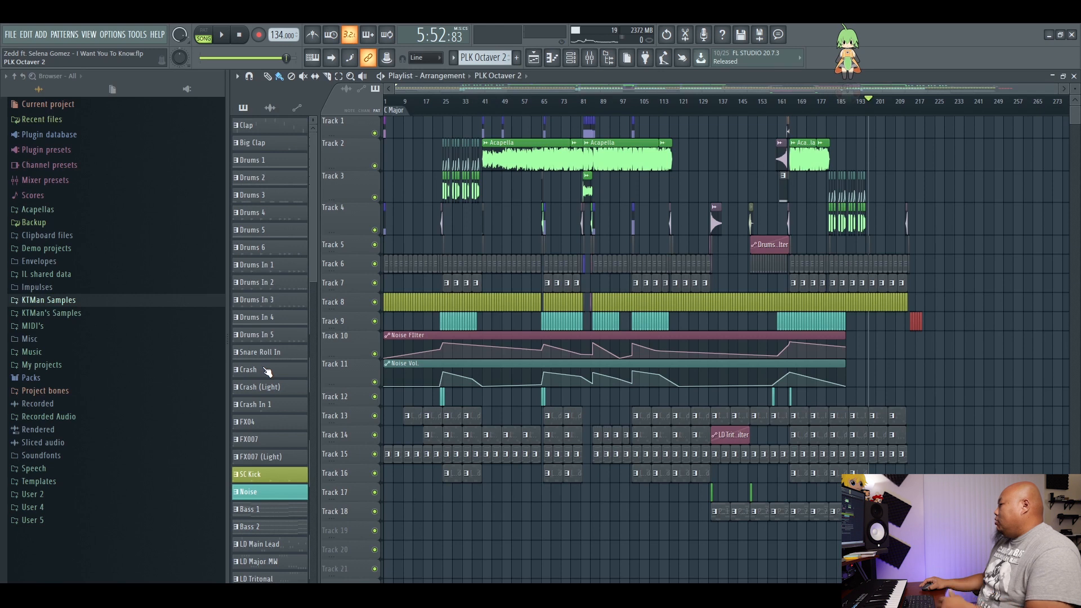
Enlarge Track 2's height in the playlist around the long Acapella clips starting at bar 41.
scroll(498, 189, "up", 5)
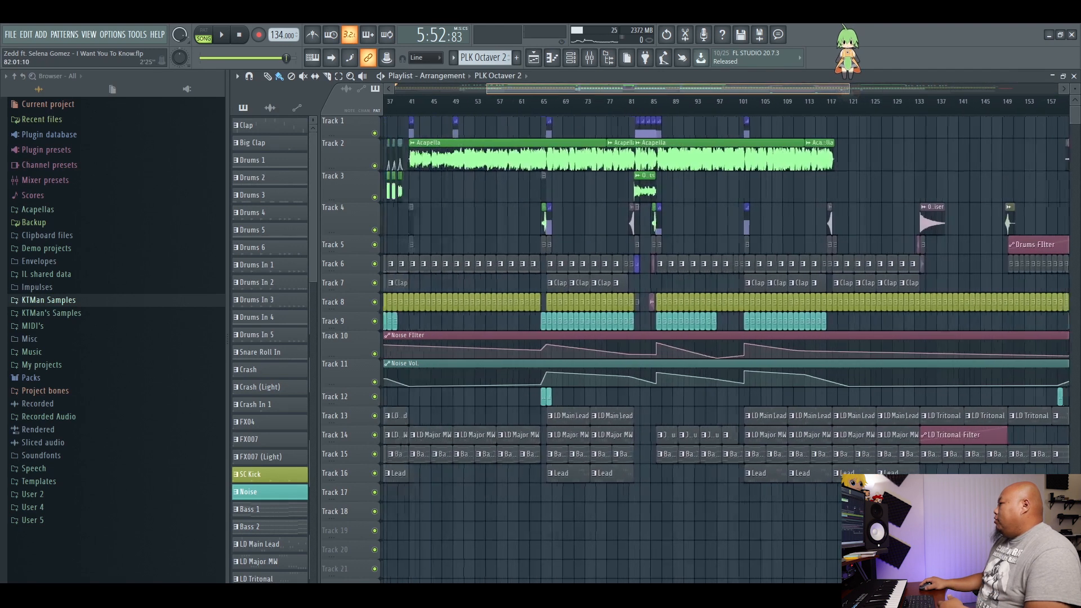
left_click_drag(366, 169, 333, 262)
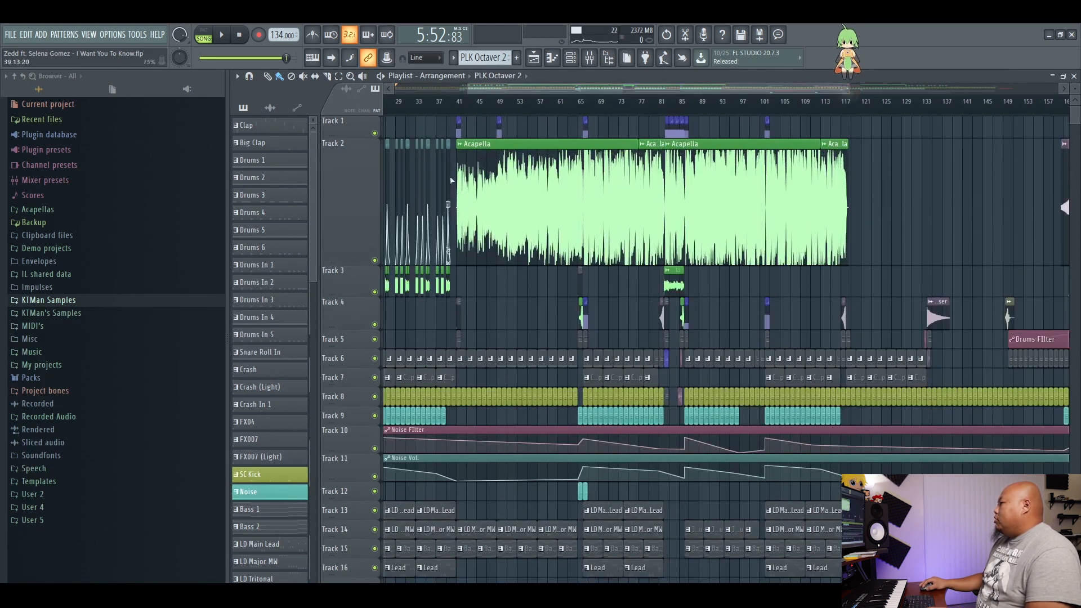